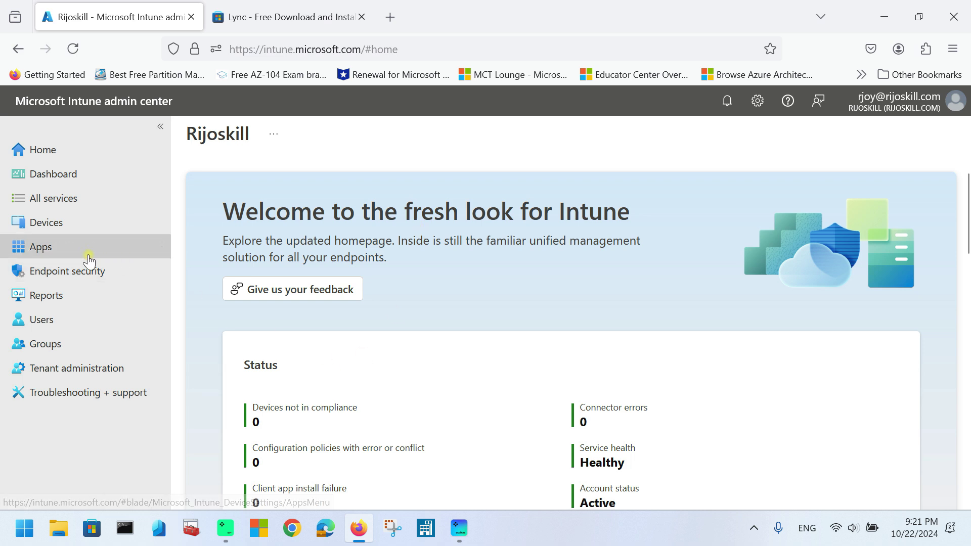
Step: Begin adding a Windows app of type Microsoft Store app (legacy) from Apps > Windows
click(83, 247)
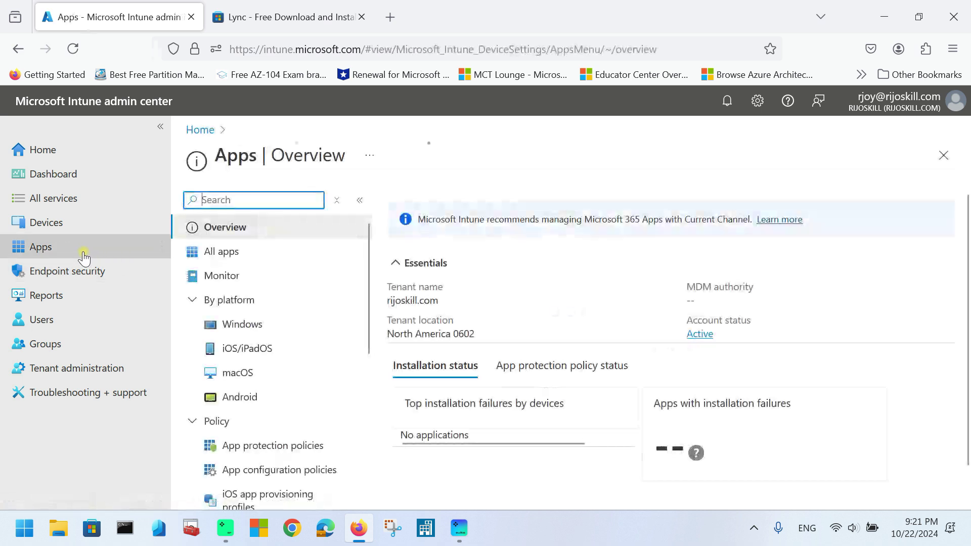
click(236, 325)
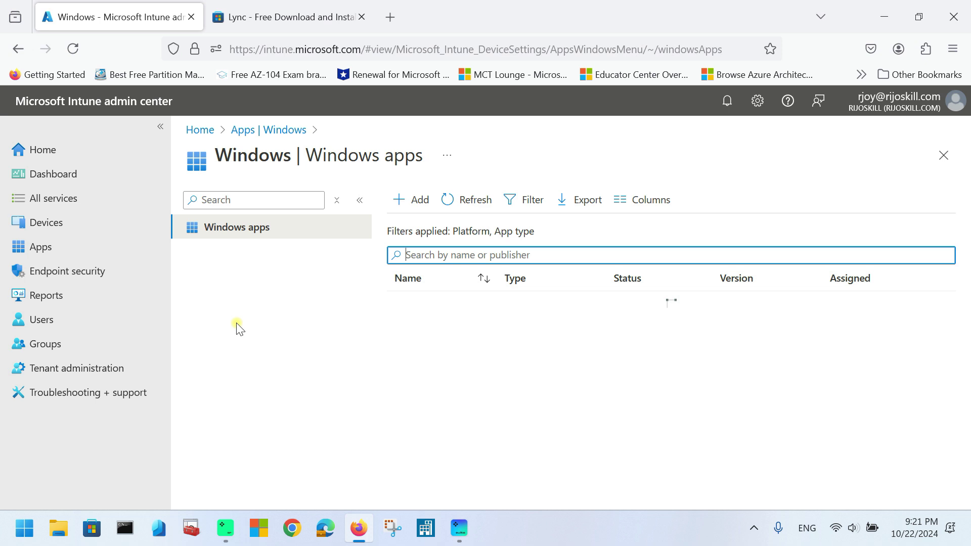
click(413, 203)
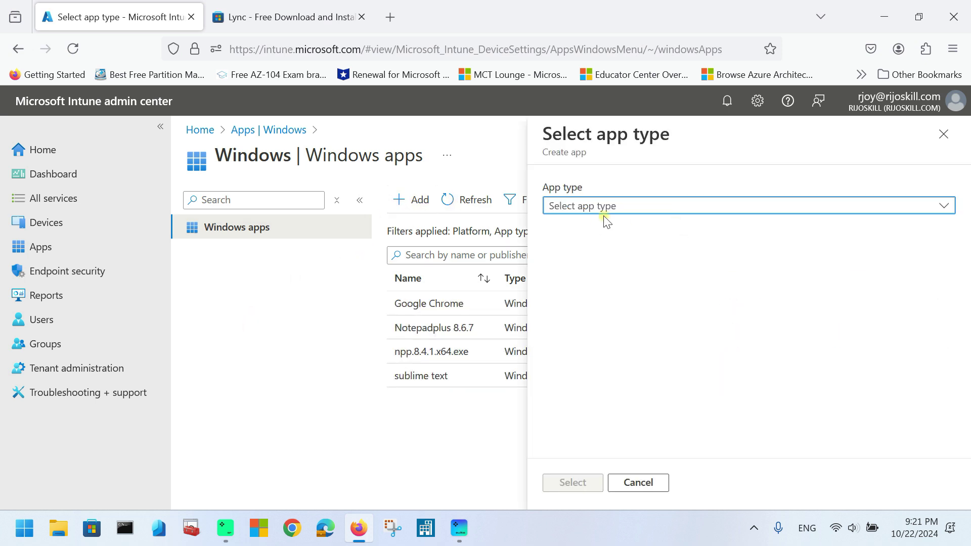
click(577, 212)
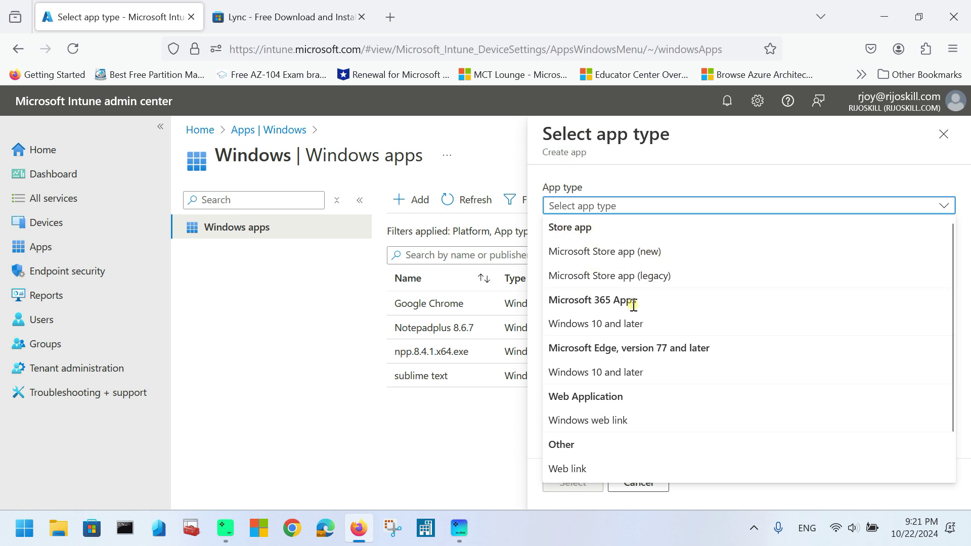
click(592, 283)
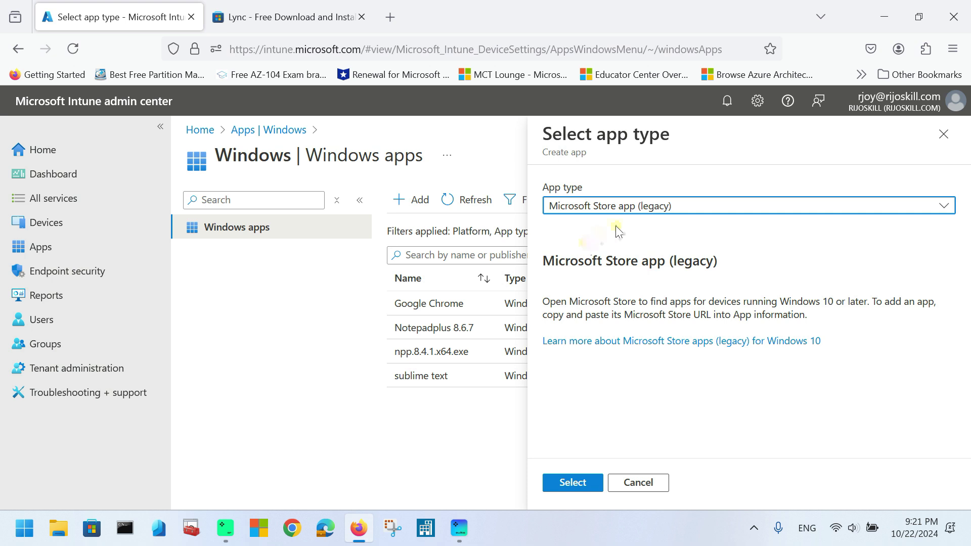
click(569, 485)
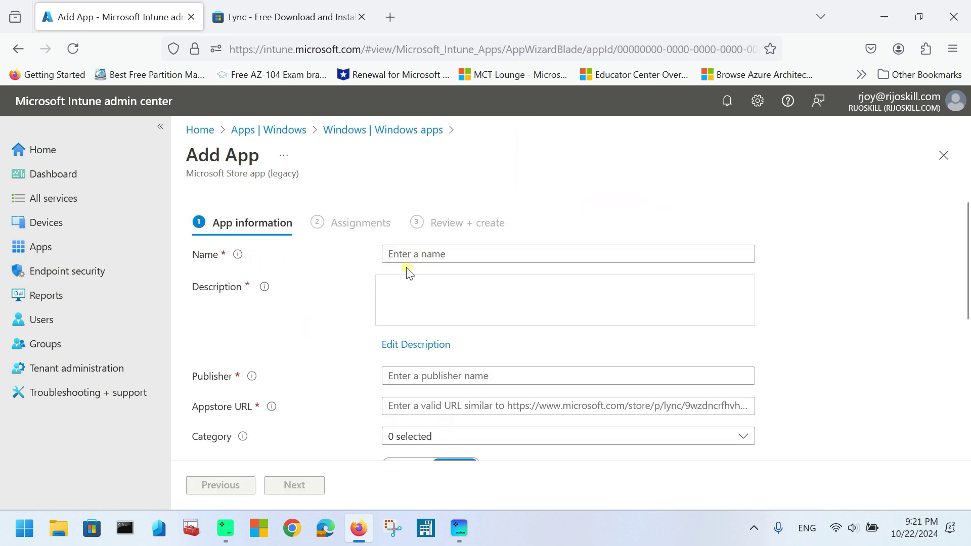
Step: Enter 'ff' in Appstore URL, select the example store link from the error, and switch to Chrome
scroll(313, 336, down, 2)
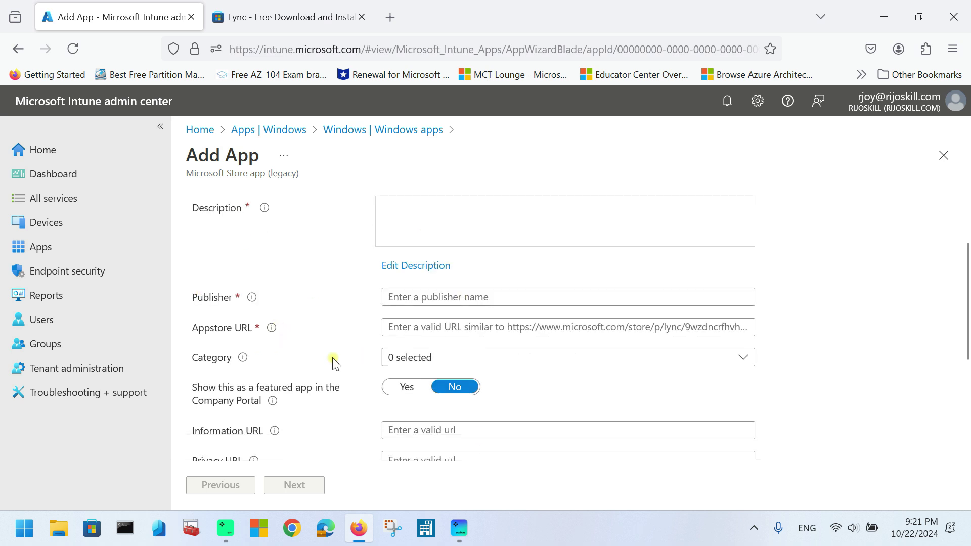
scroll(331, 362, down, 2)
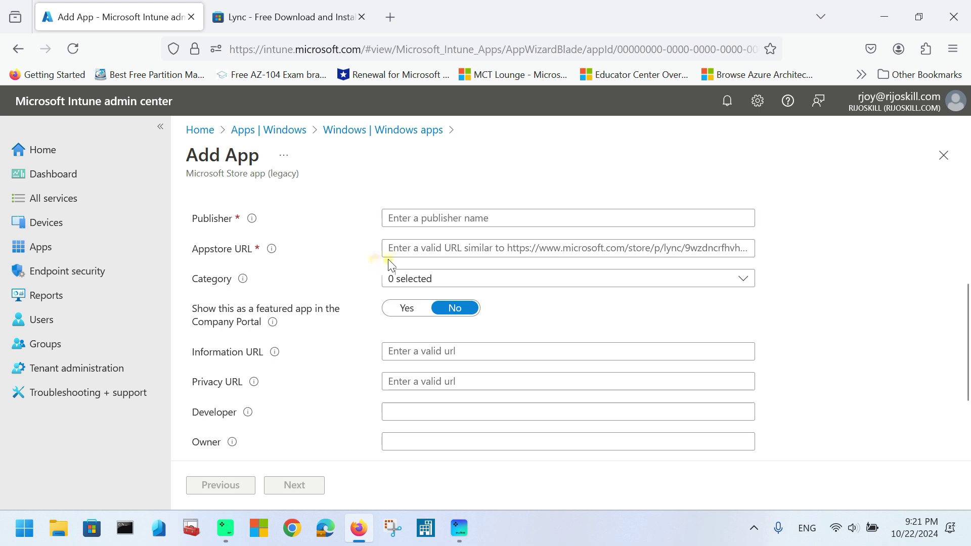
click(497, 248)
text(ff)
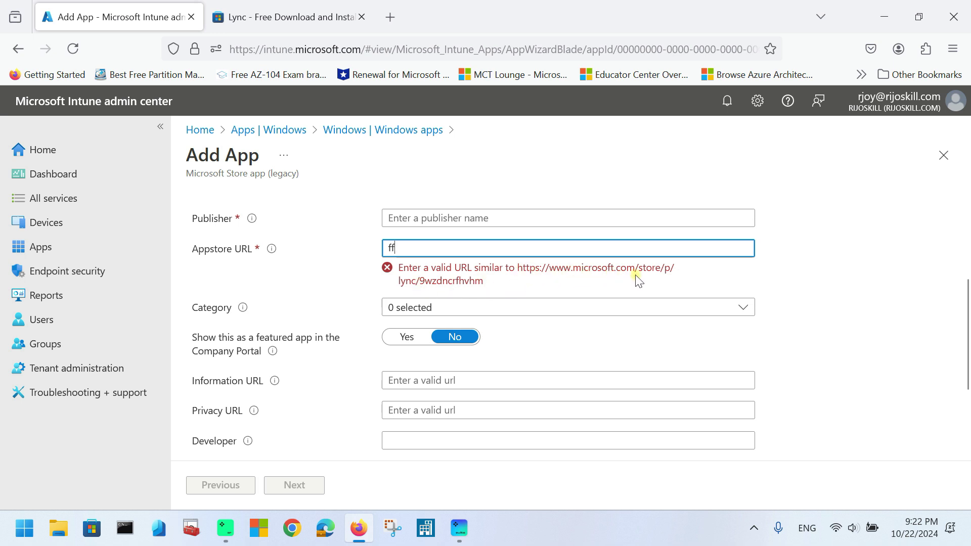
drag(519, 270, 523, 284)
key(ctrl+c)
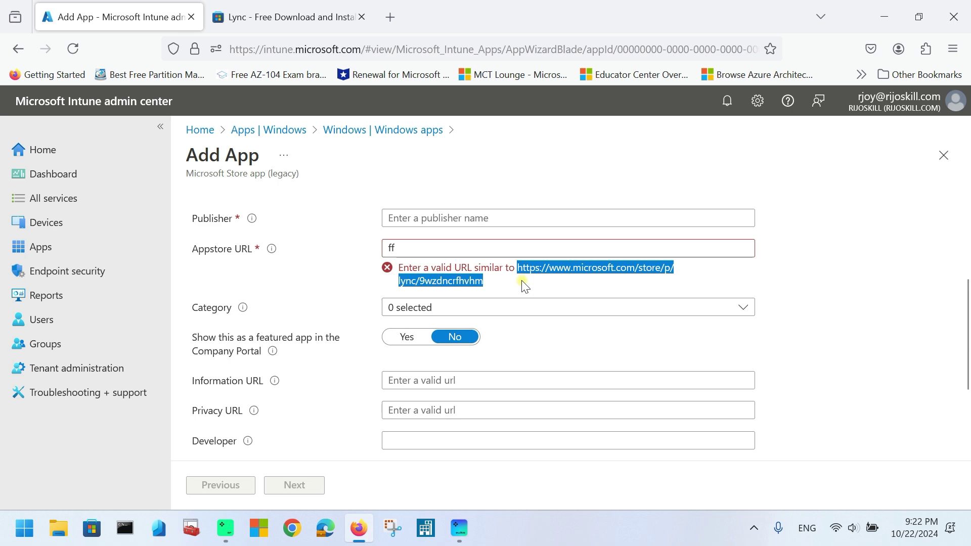
click(292, 528)
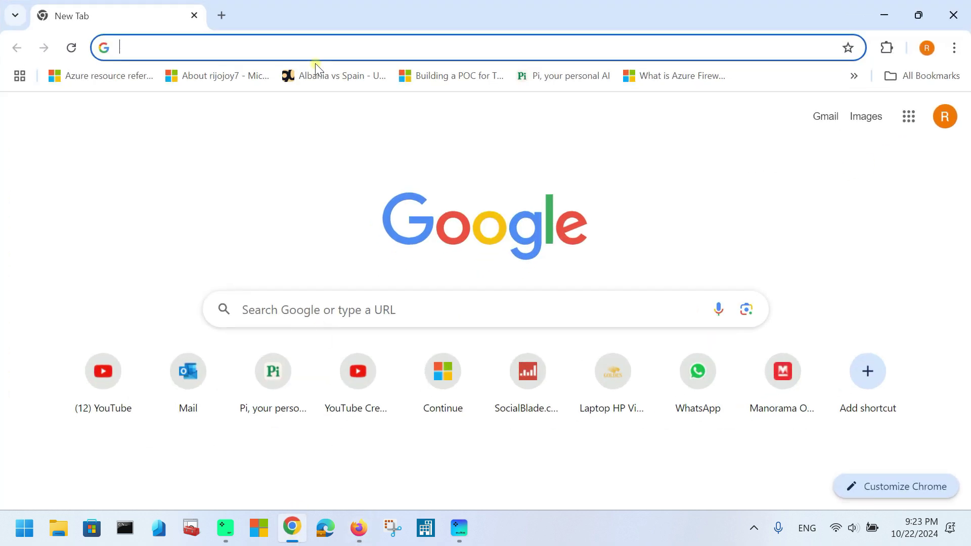
Step: Load the pasted Lync store link in Chrome and show the page in English
click(208, 47)
key(ctrl+v)
key(Return)
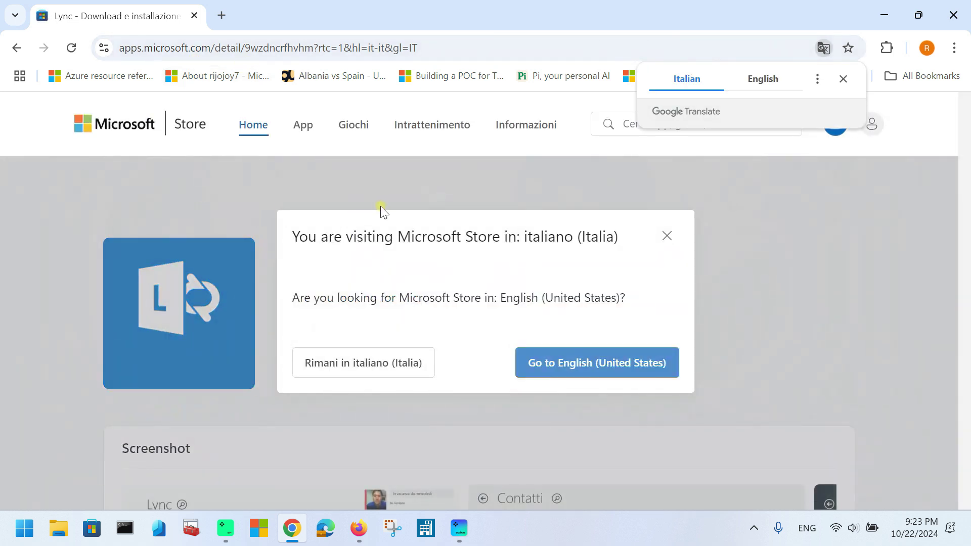
click(591, 362)
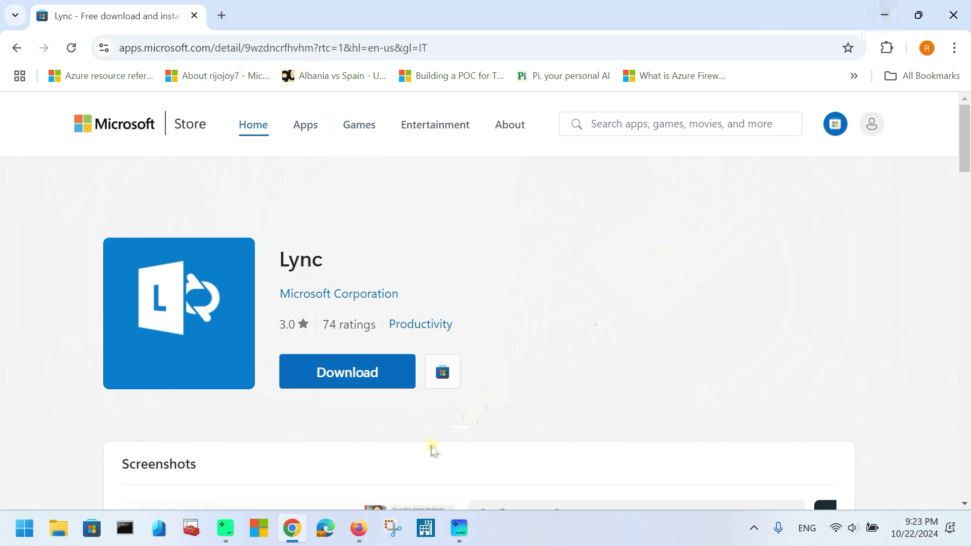
click(360, 535)
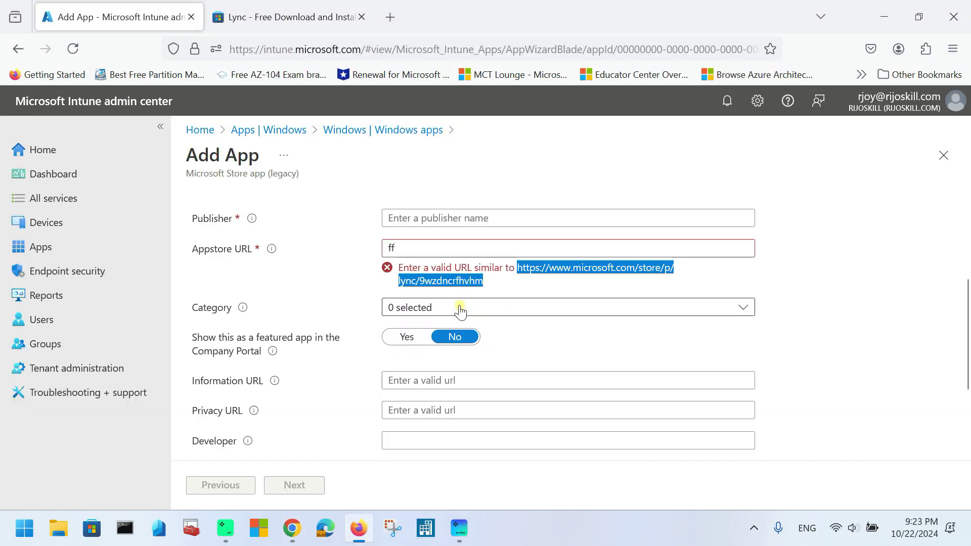
double_click(444, 248)
key(BackSpace)
key(ctrl+v)
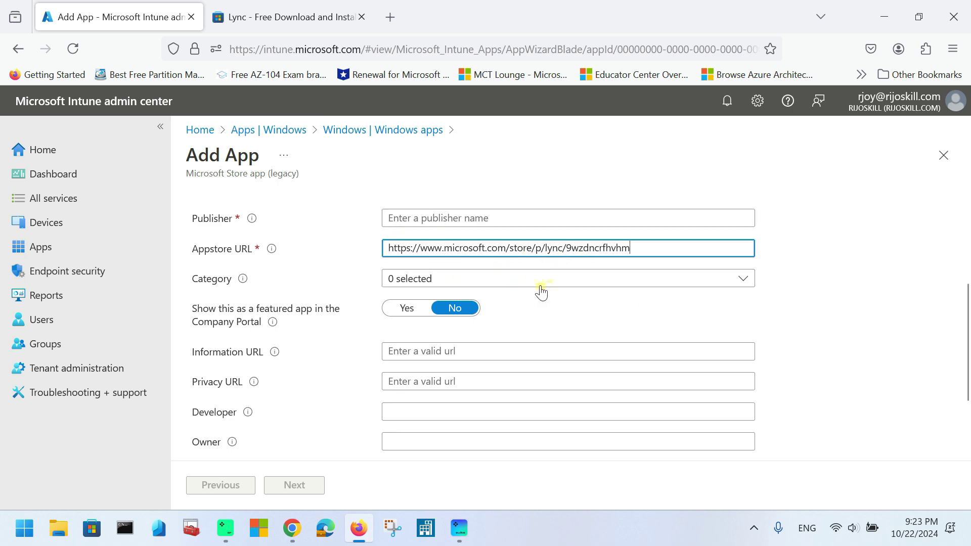
click(390, 17)
Step: Search 'storapp windows netflix' and open the Netflix Microsoft Store page
click(383, 39)
text(n)
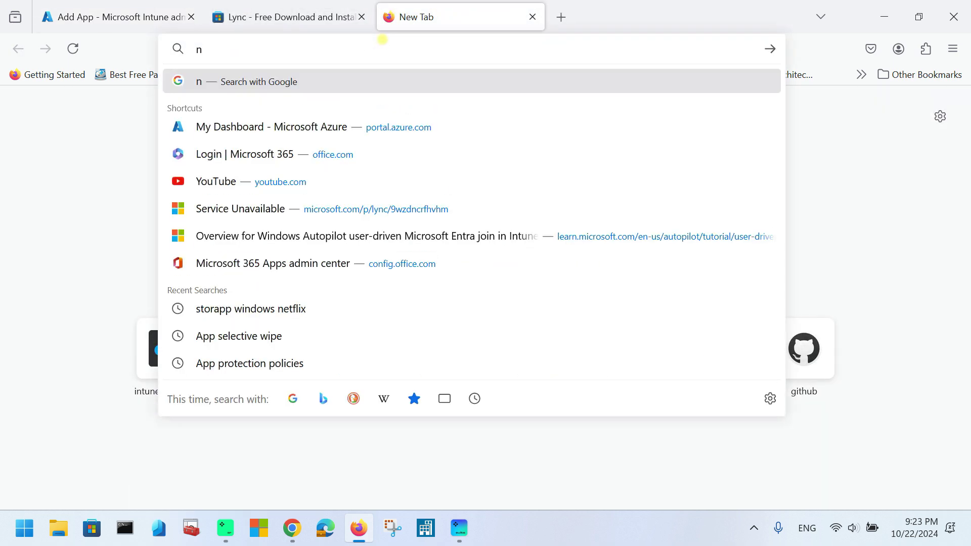
text(etfl)
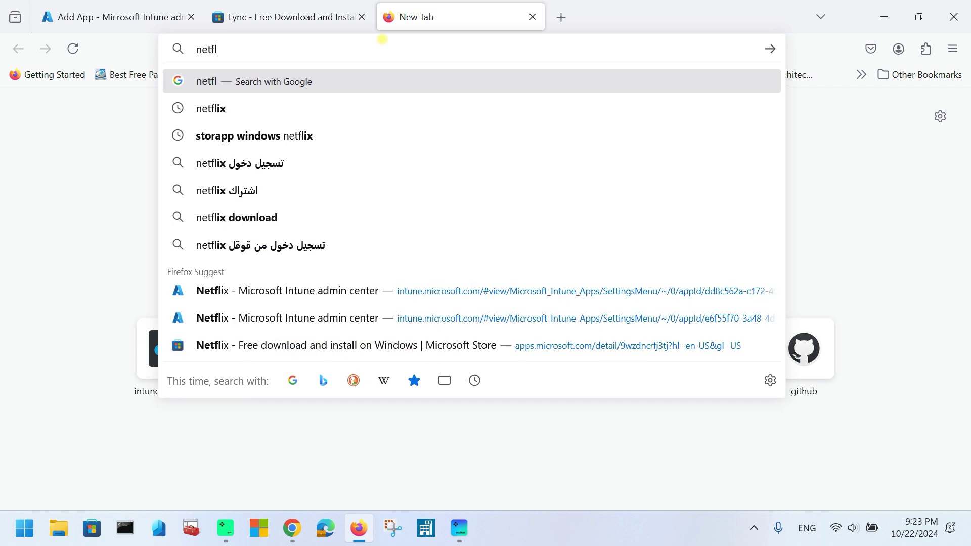
text(ix win)
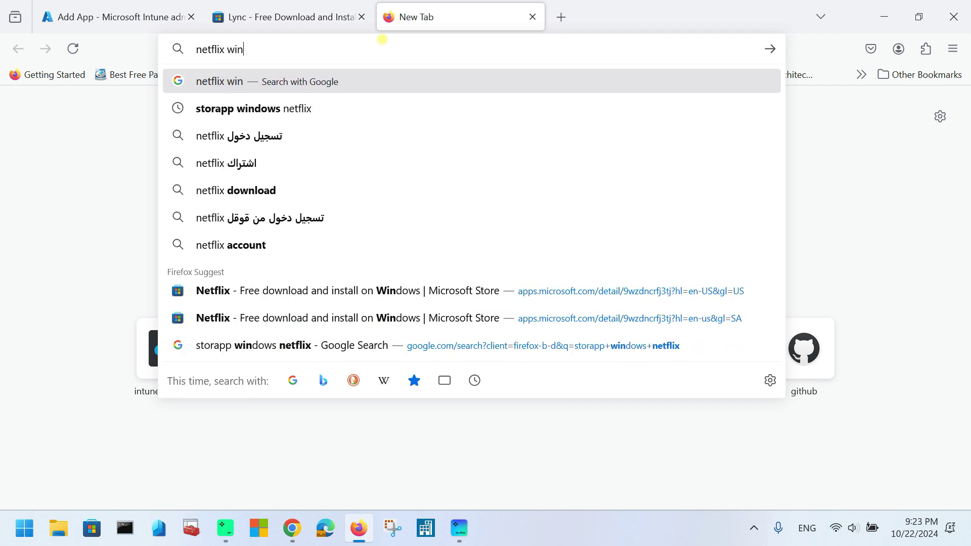
text(odws)
key(BackSpace)
key(BackSpace)
key(BackSpace)
key(BackSpace)
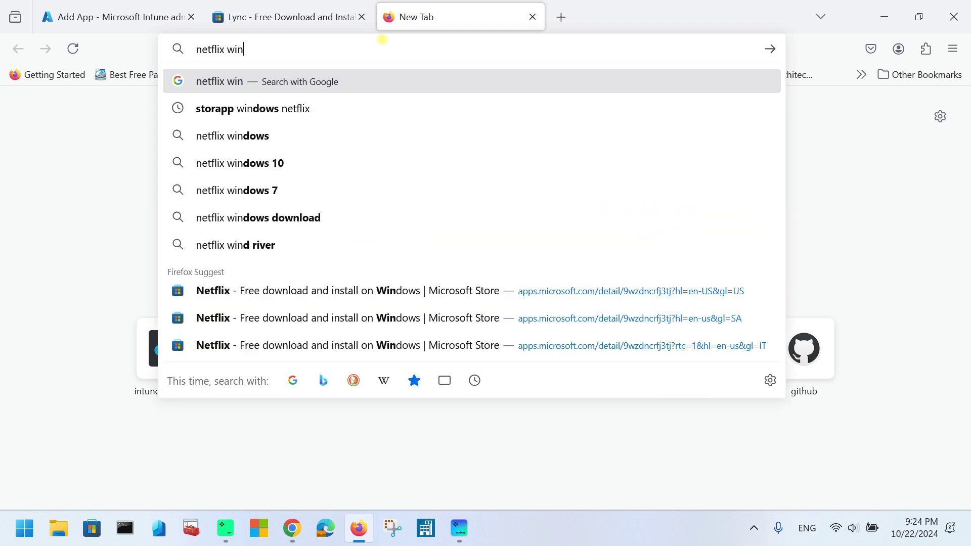
key(Down)
key(Return)
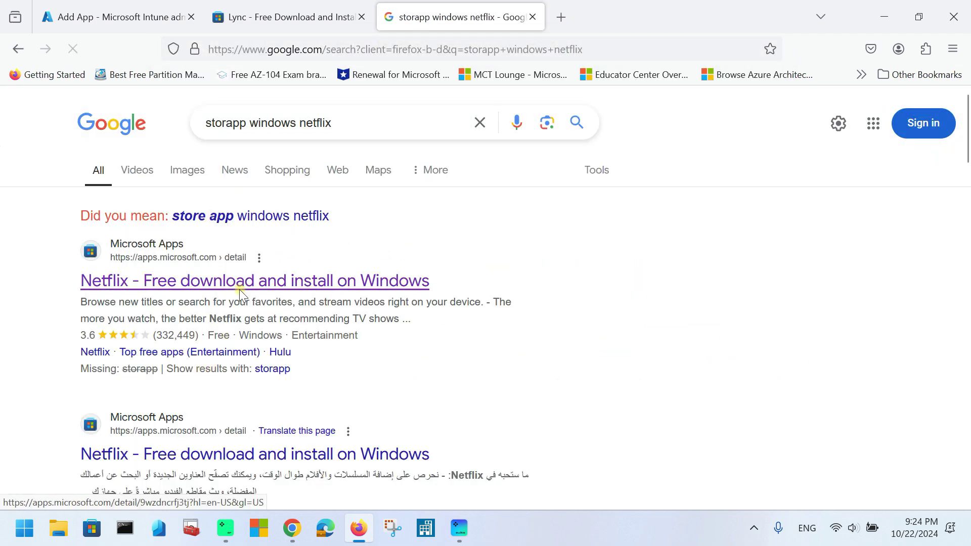
click(239, 289)
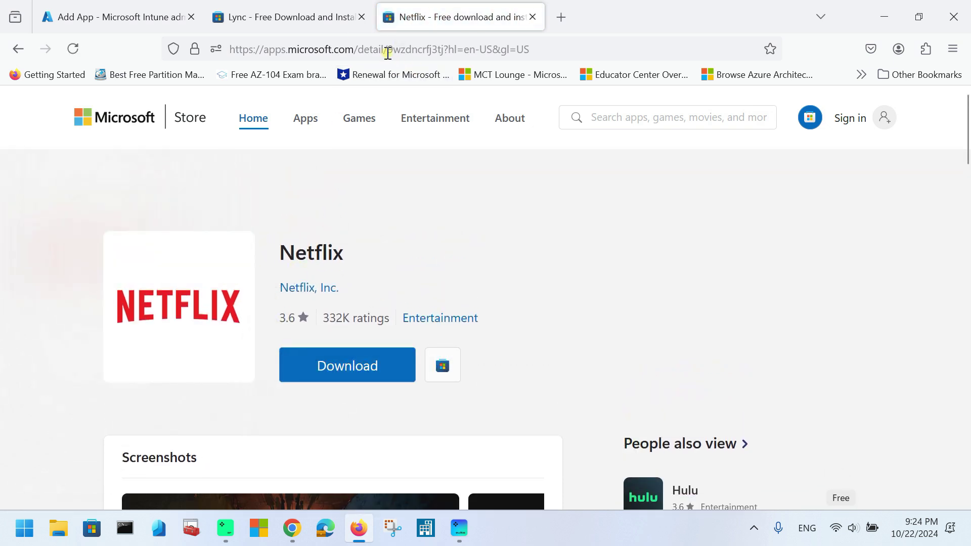
Step: Copy the Netflix product ID from the address bar and select the Lync ID in Appstore URL
drag(389, 53, 447, 52)
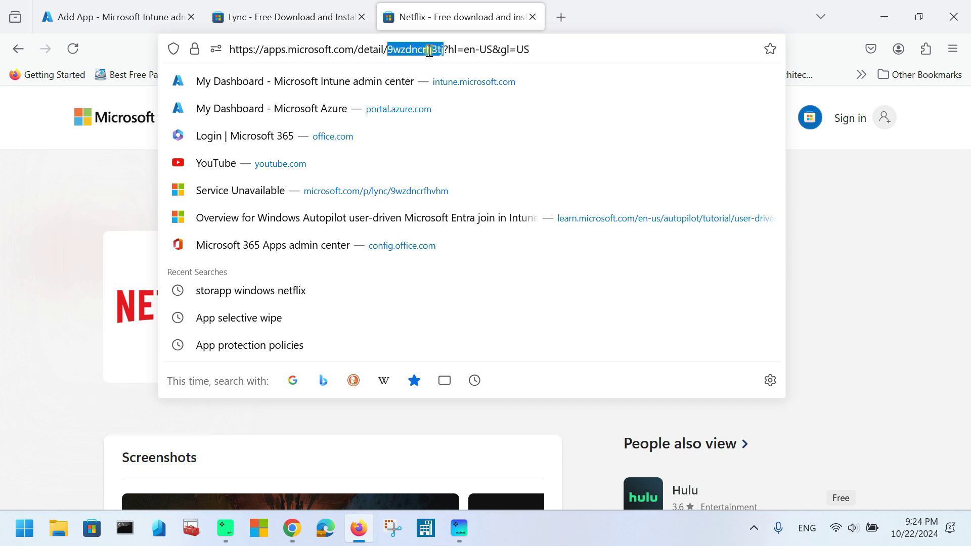
right_click(433, 51)
click(462, 142)
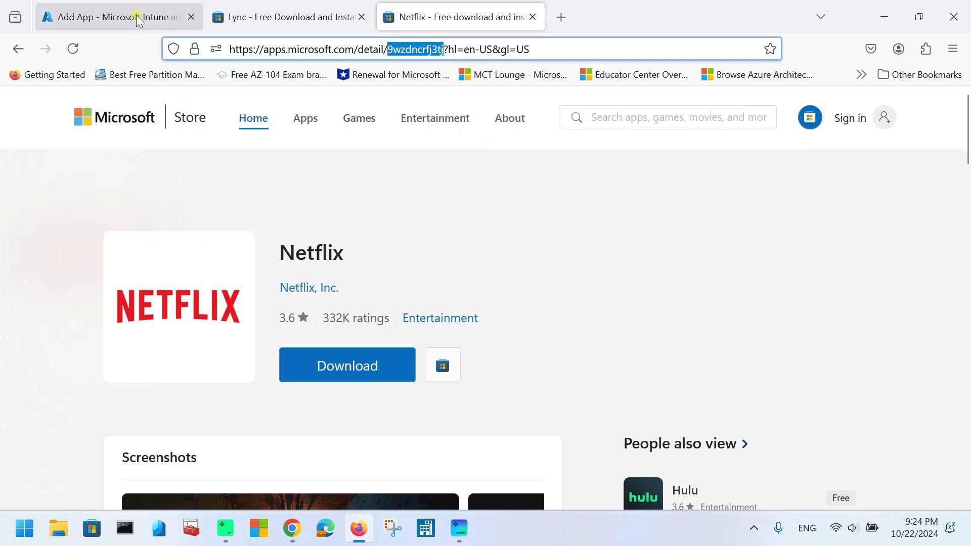
click(138, 18)
drag(567, 248, 639, 245)
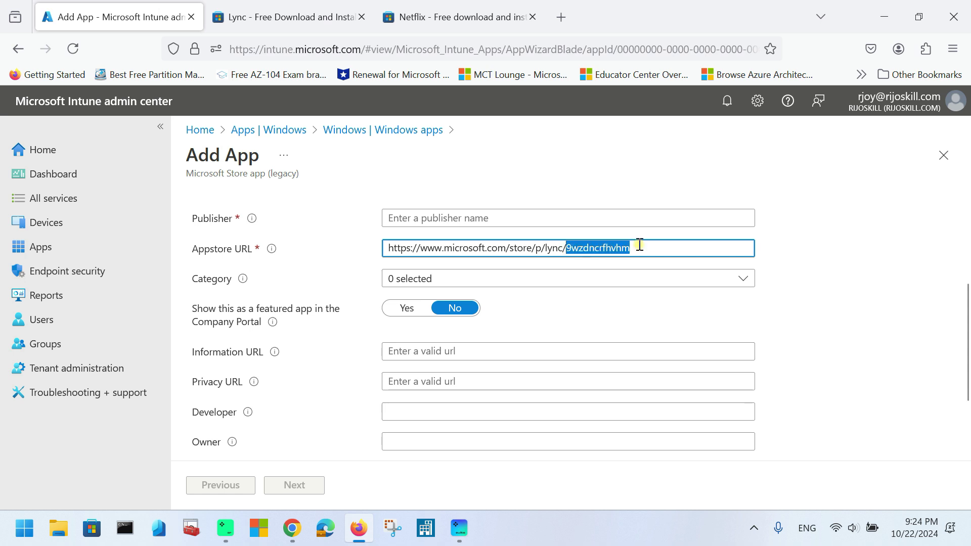
Step: Set the app's publisher, name and description to 'lync'
drag(546, 247, 556, 248)
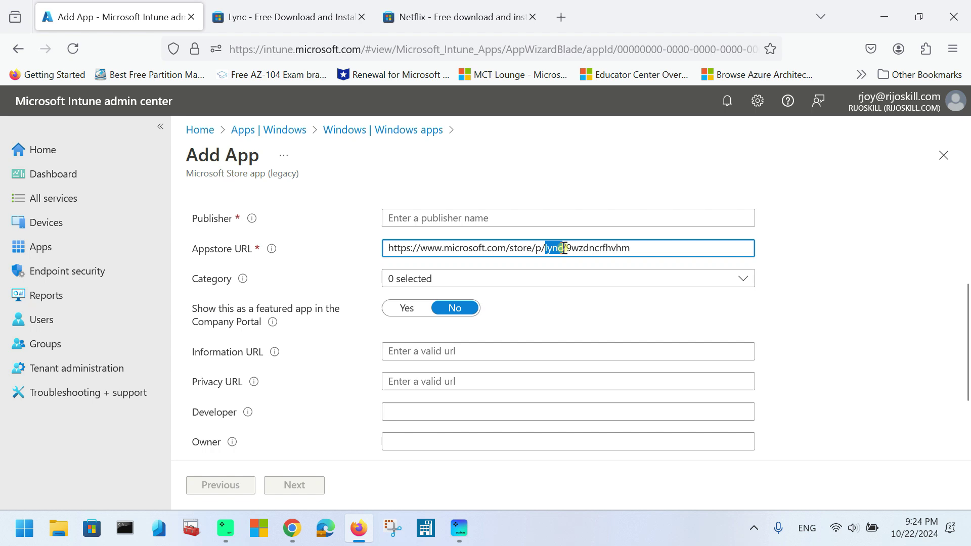
click(566, 248)
click(444, 223)
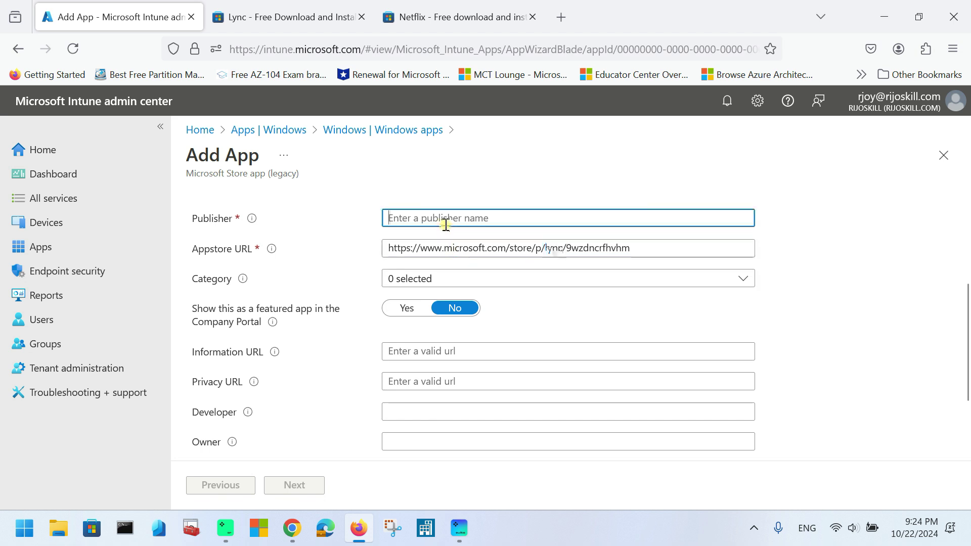
key(ctrl+v)
scroll(439, 285, up, 3)
click(411, 255)
key(ctrl+v)
click(414, 345)
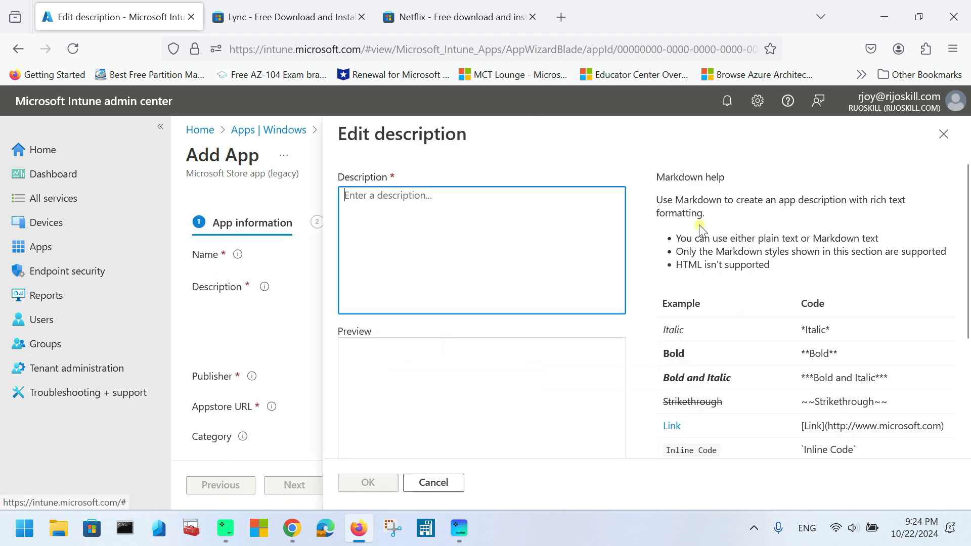
key(ctrl+v)
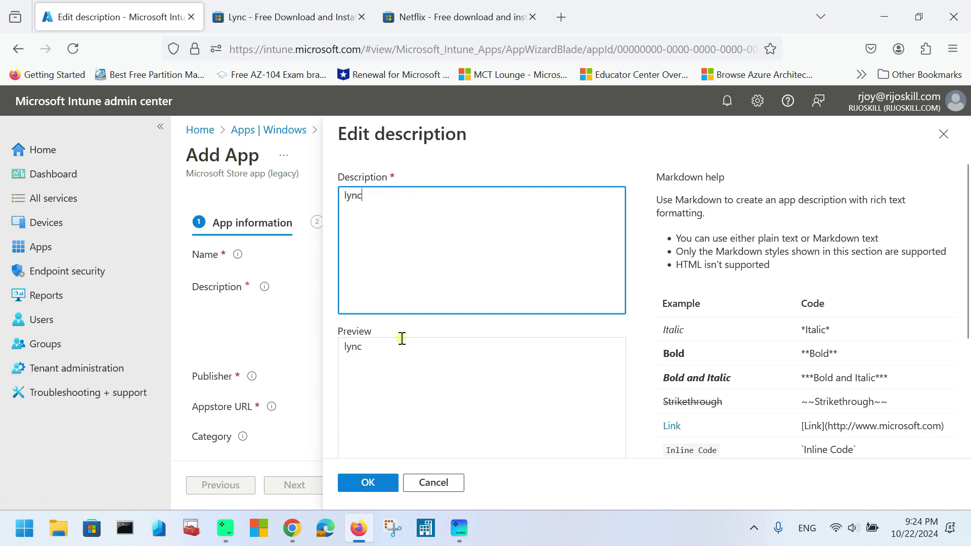
click(370, 481)
Step: Set 'Show this as a featured app in the Company Portal' to Yes
scroll(352, 369, down, 5)
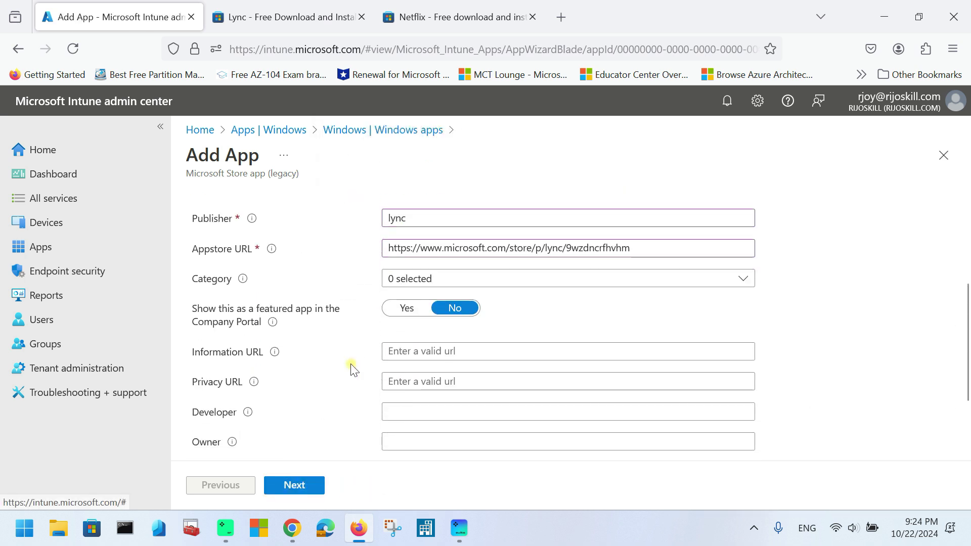
click(407, 308)
scroll(251, 369, down, 1)
scroll(250, 368, down, 1)
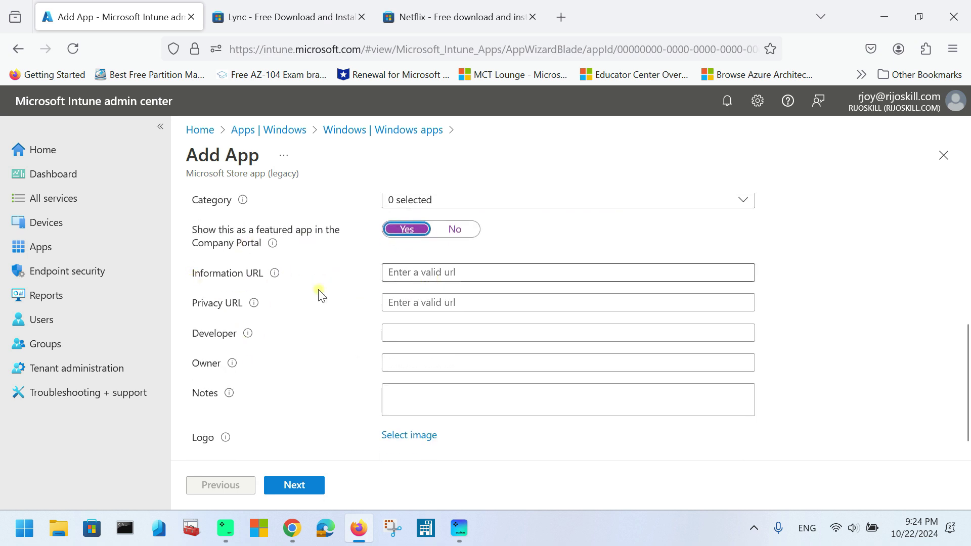
scroll(298, 394, down, 1)
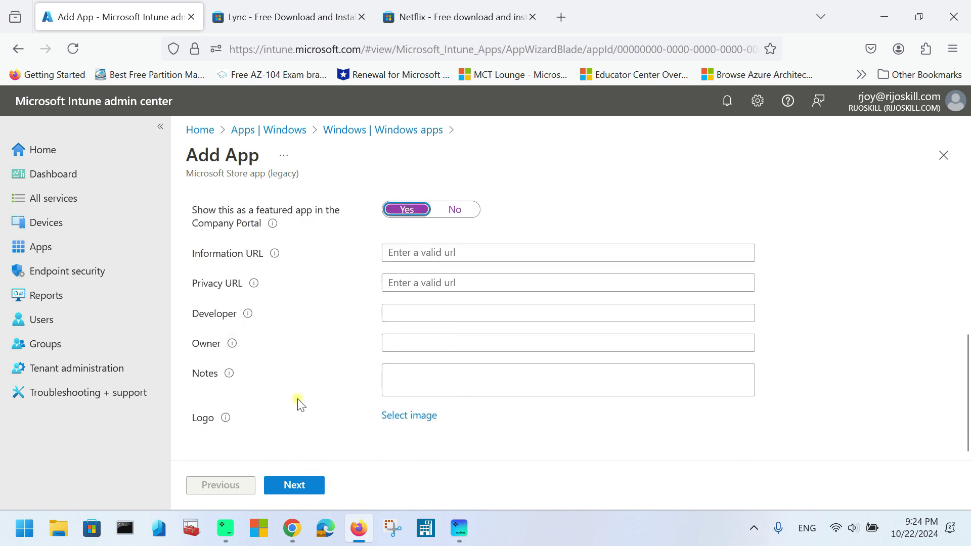
Step: Upload the Lync screenshot from Downloads as the app logo and proceed to Assignments
click(409, 415)
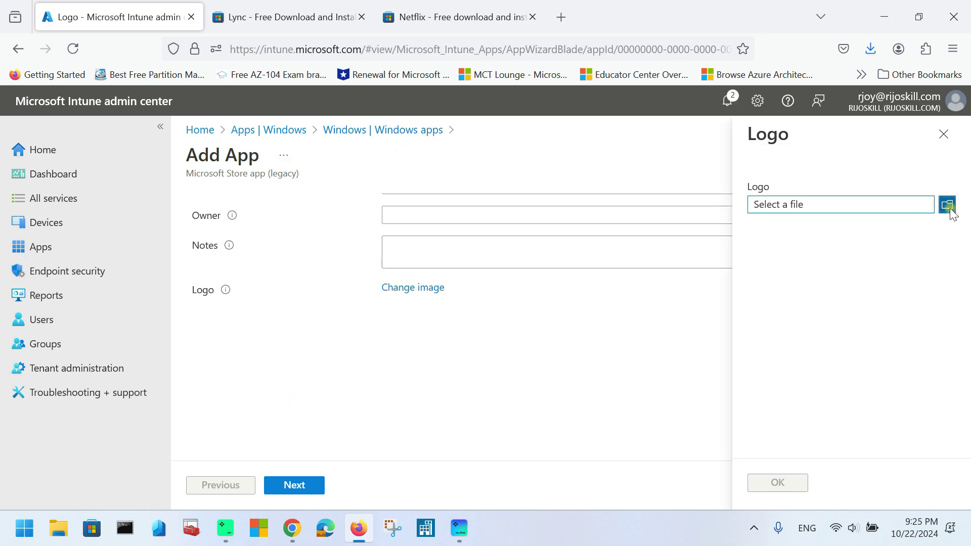
click(946, 203)
click(154, 153)
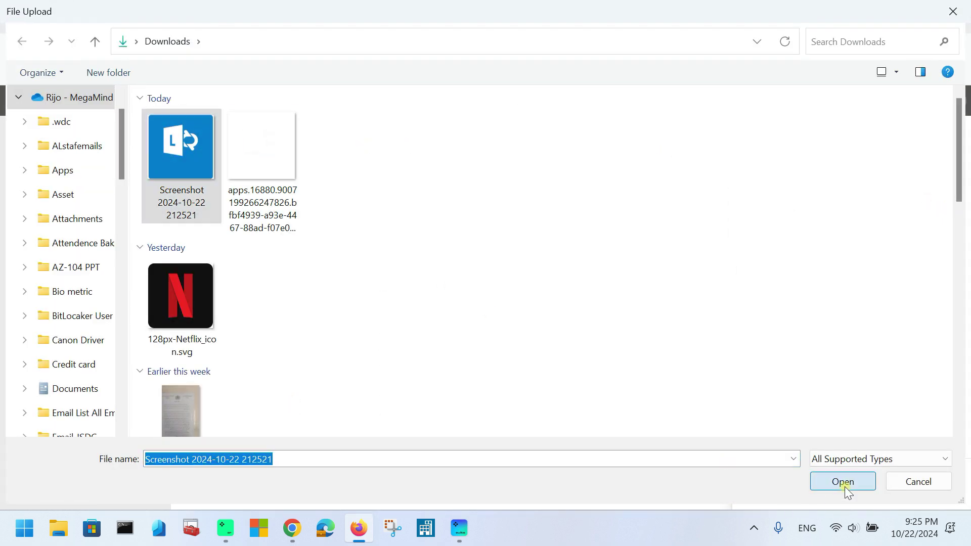
click(843, 481)
click(774, 483)
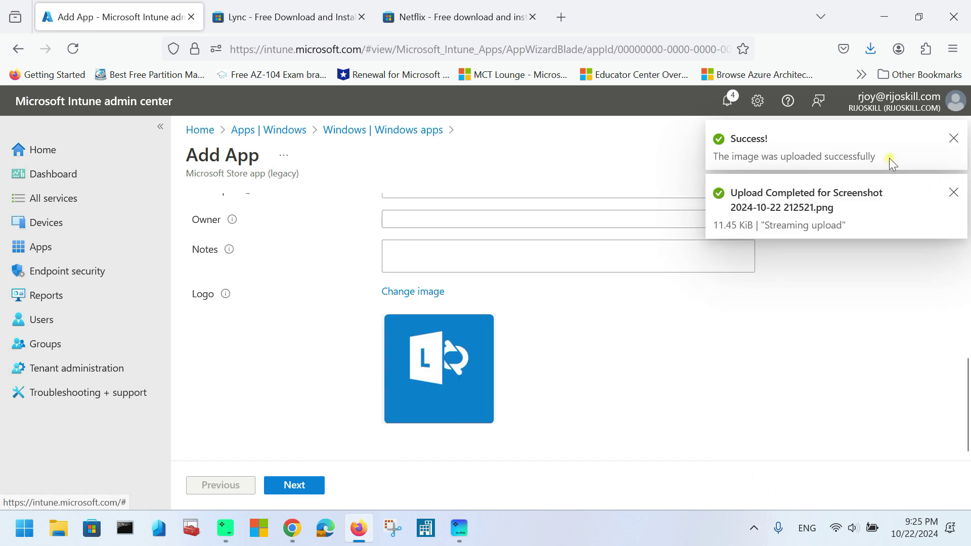
click(953, 137)
click(953, 141)
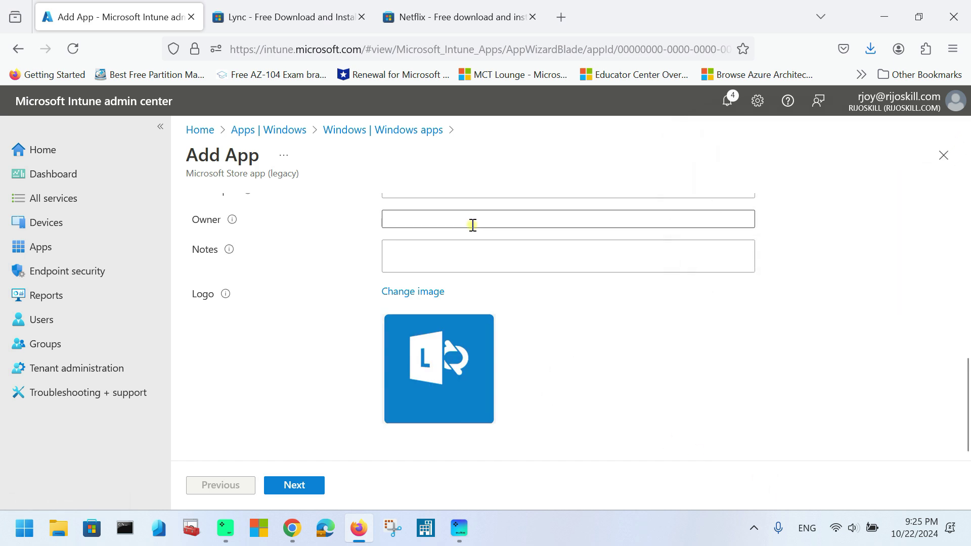
click(298, 486)
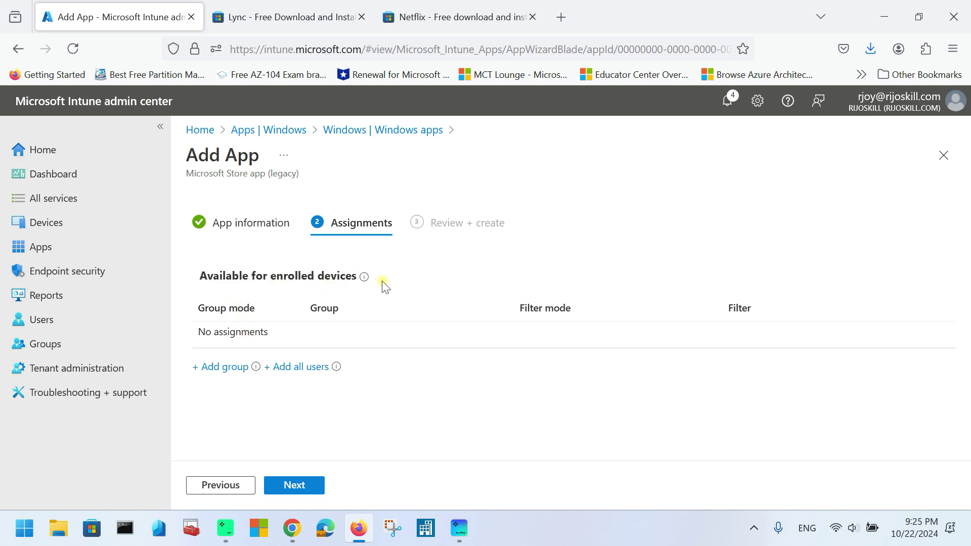
Step: Assign AppsuserGroup under Available for enrolled devices and continue to the review
mouse_move(364, 278)
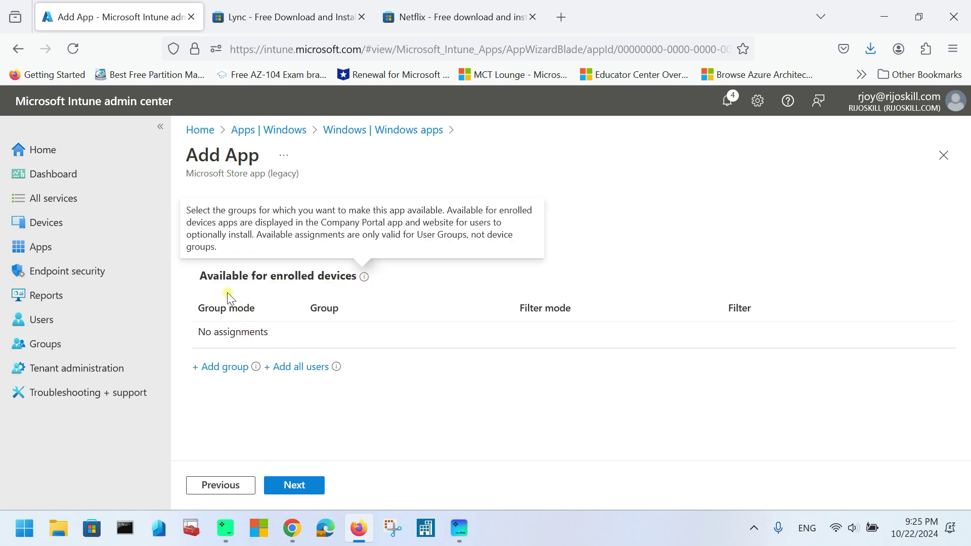
click(221, 374)
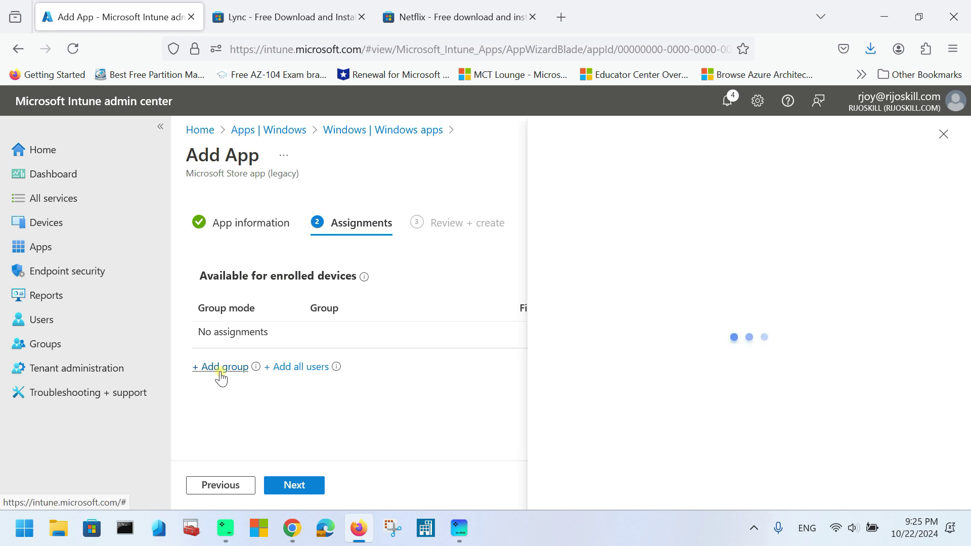
click(236, 293)
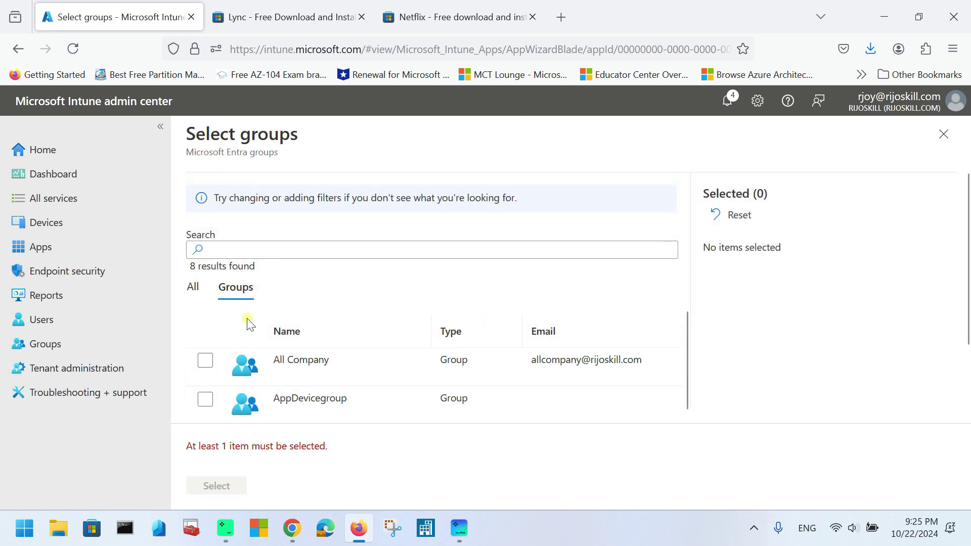
scroll(238, 374, down, 2)
click(205, 360)
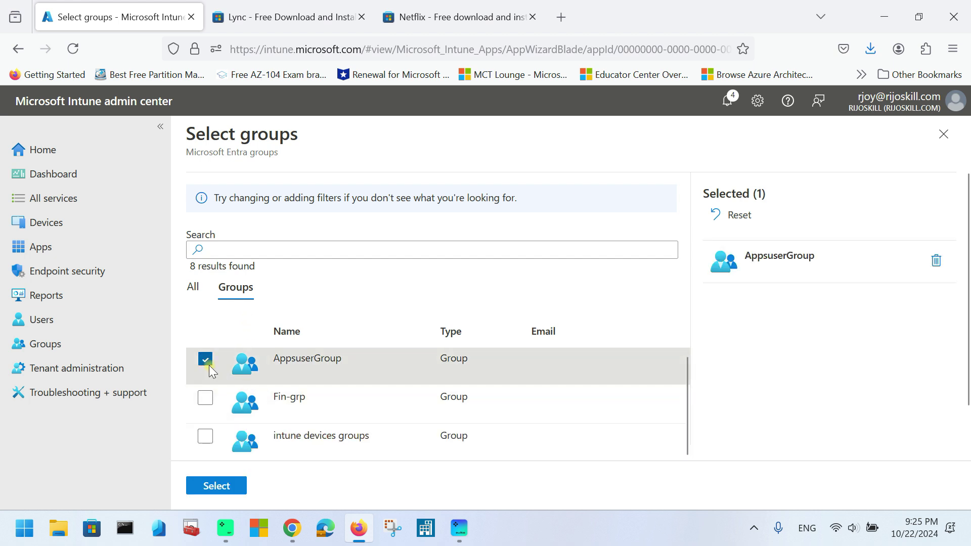
click(237, 487)
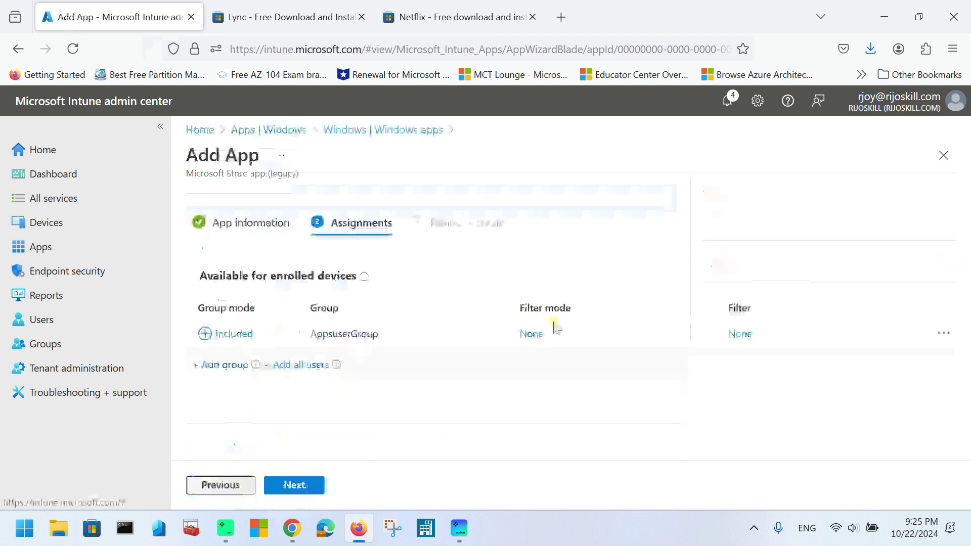
click(312, 484)
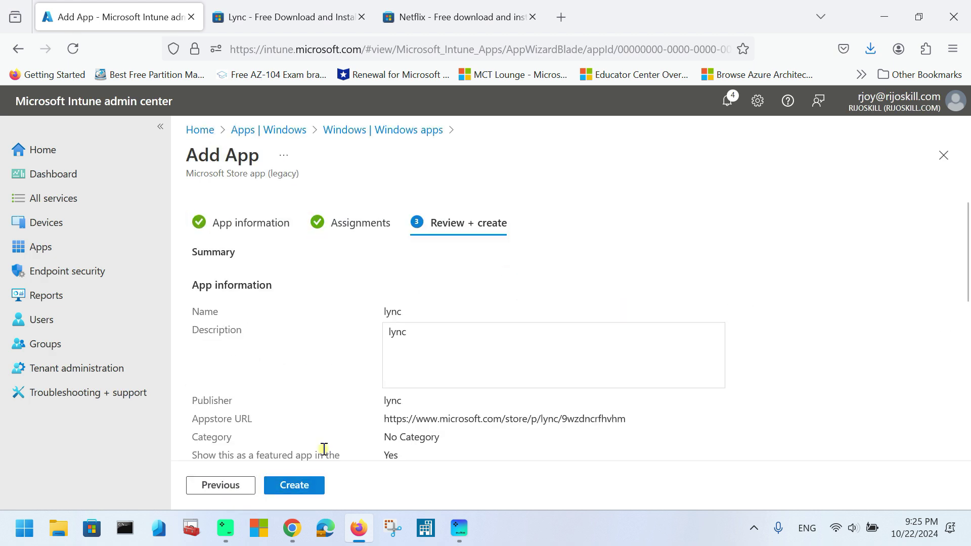
Step: Create the lync app, dismiss the notification, and close its page
click(294, 487)
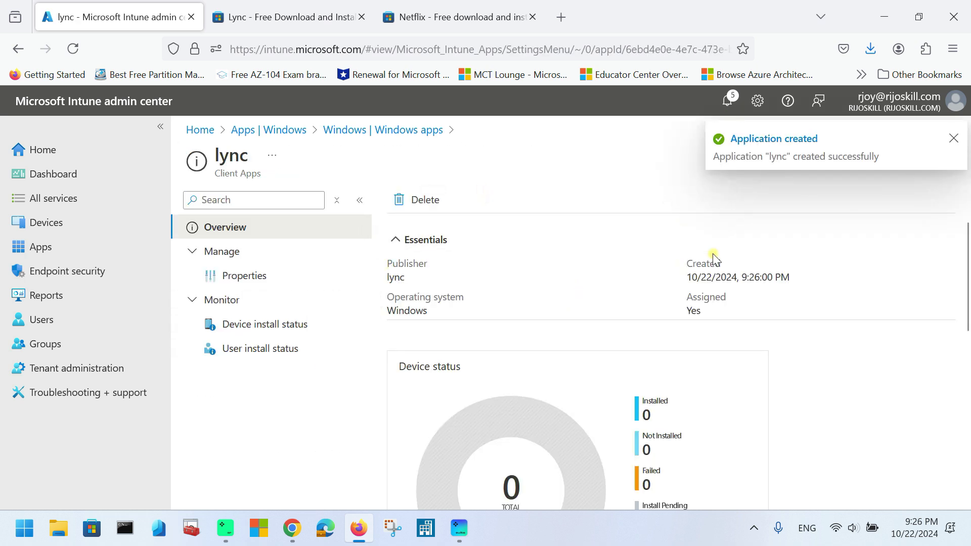
click(952, 138)
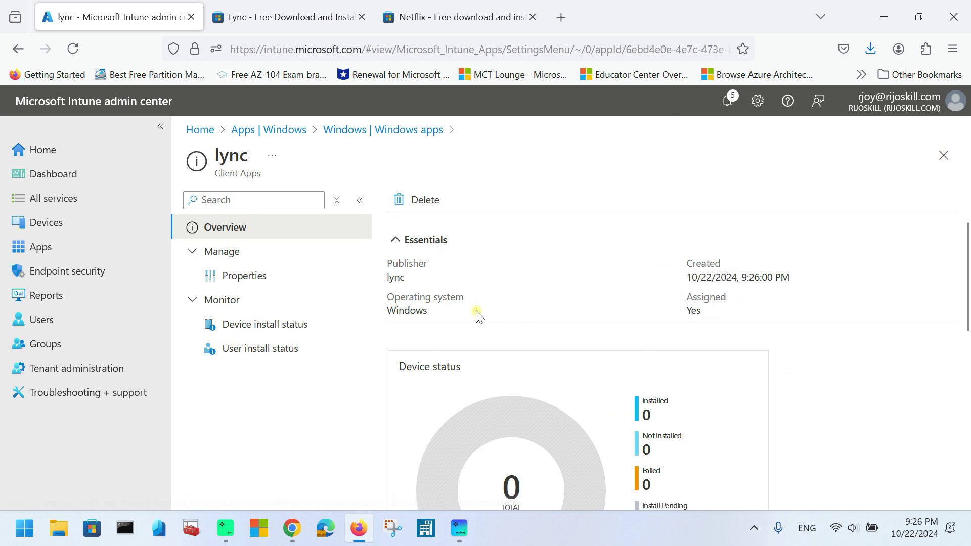
click(944, 156)
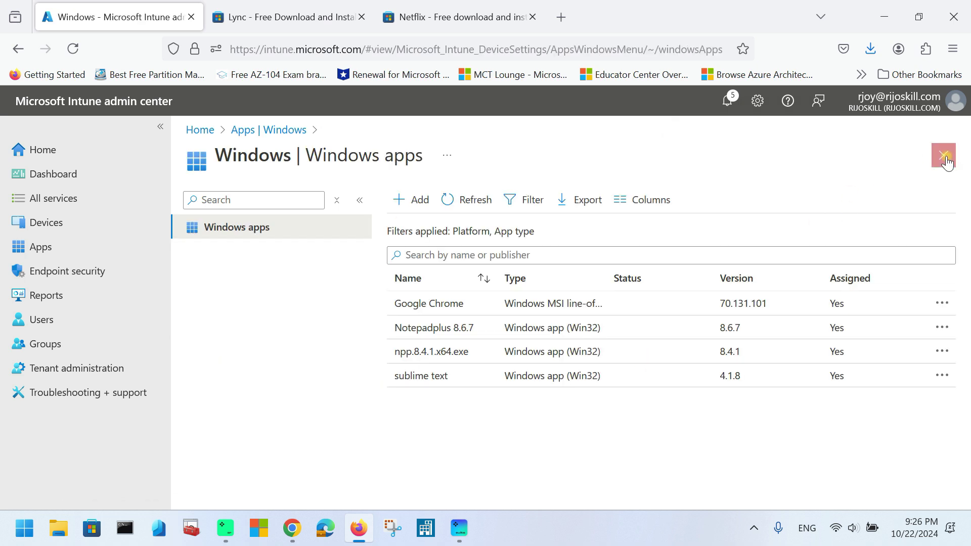
Step: Refresh the Windows apps list, then begin adding another app and show the app types
click(455, 200)
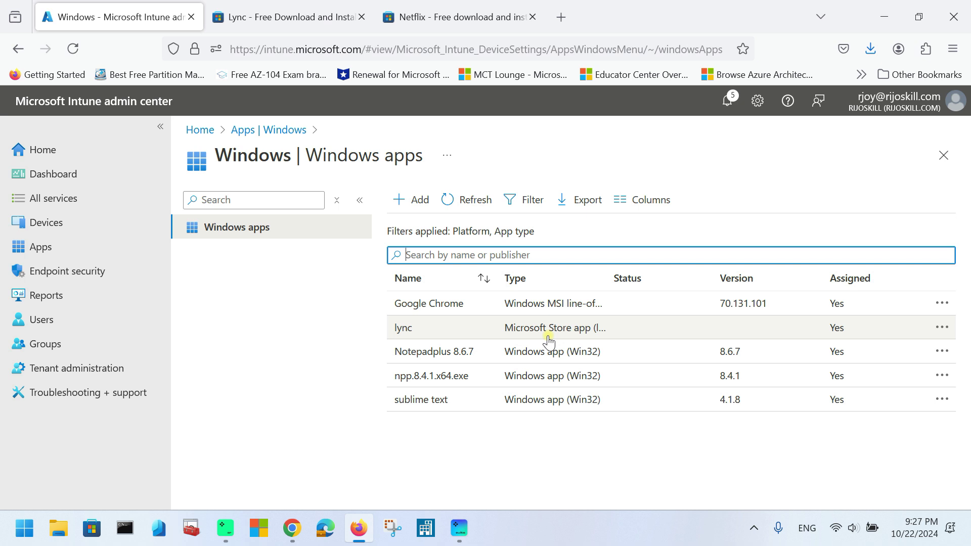
click(402, 201)
click(599, 208)
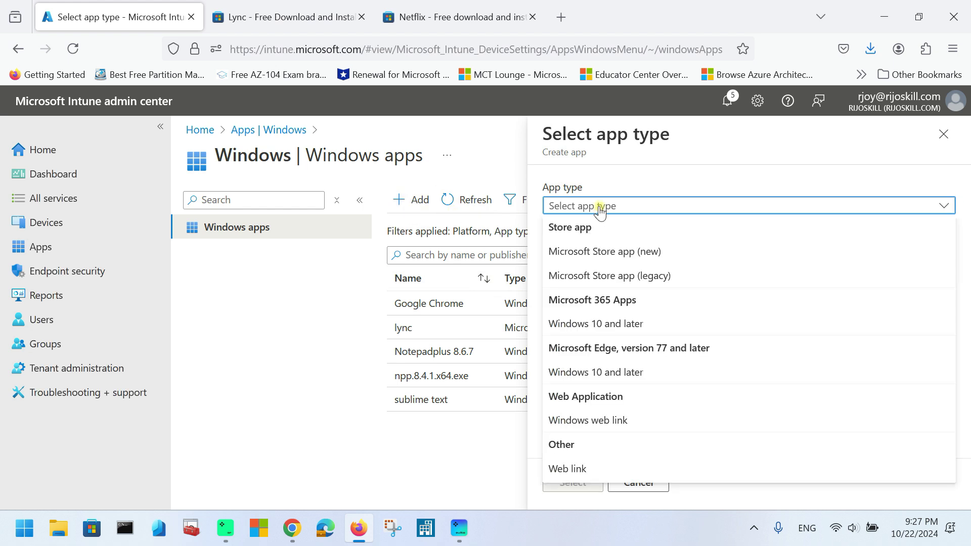
Step: Choose Microsoft Store app (new) as the app type and open the store search
click(614, 255)
click(574, 483)
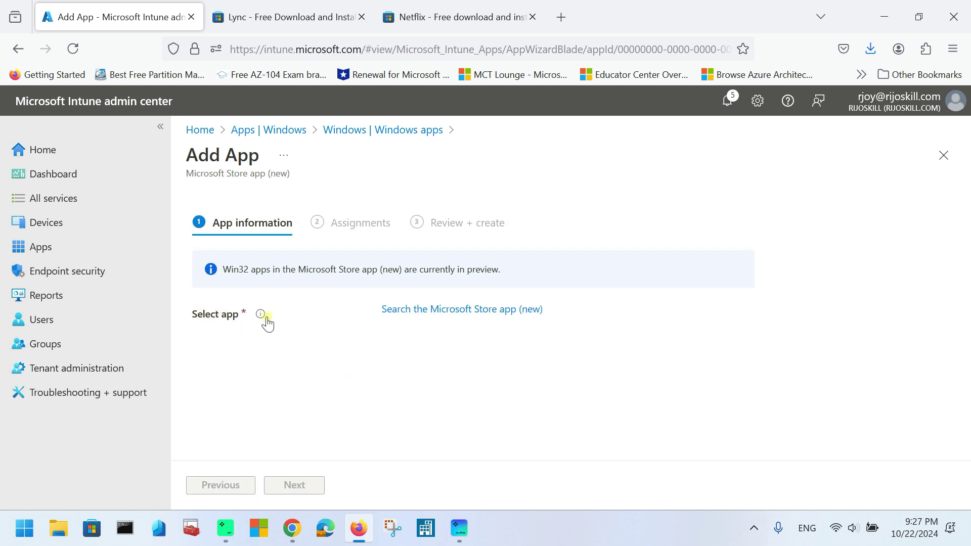
click(393, 310)
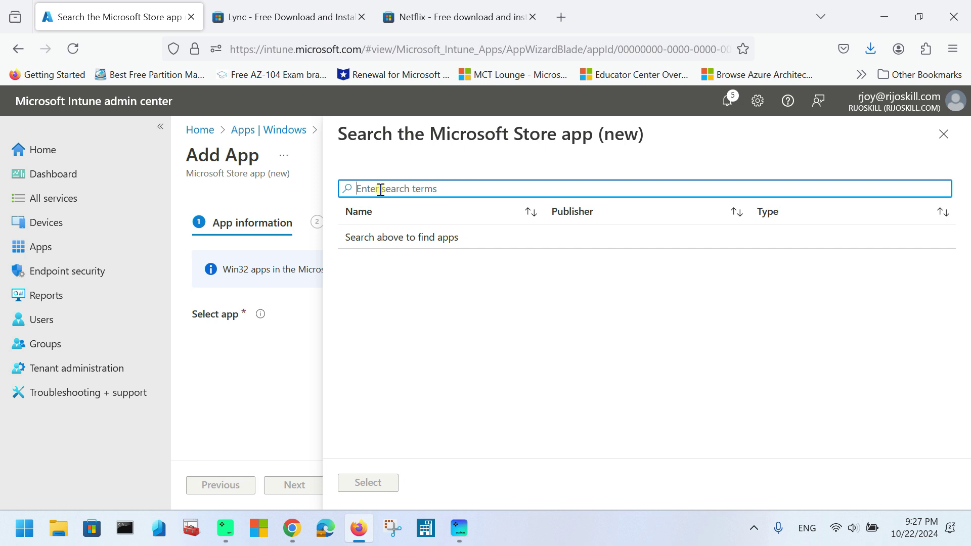
text(company)
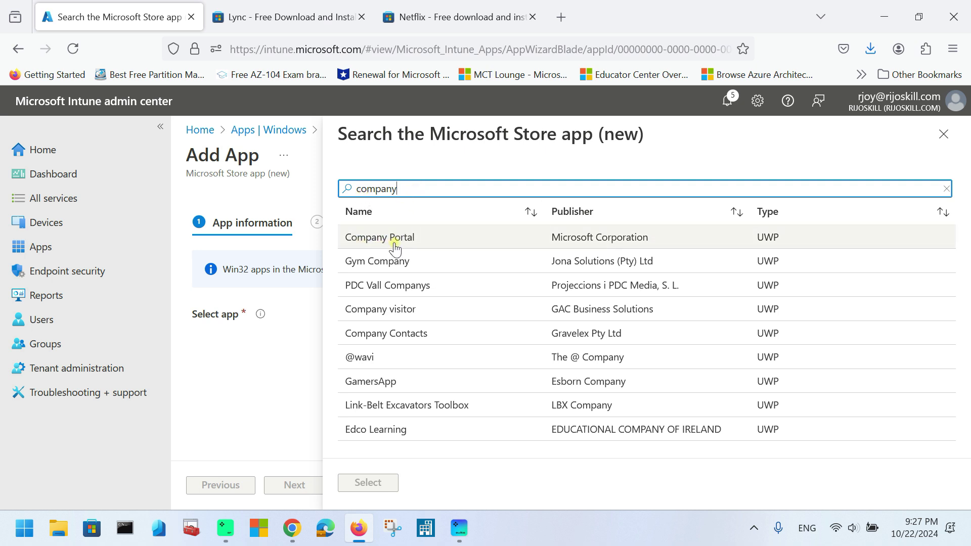
drag(407, 188, 354, 187)
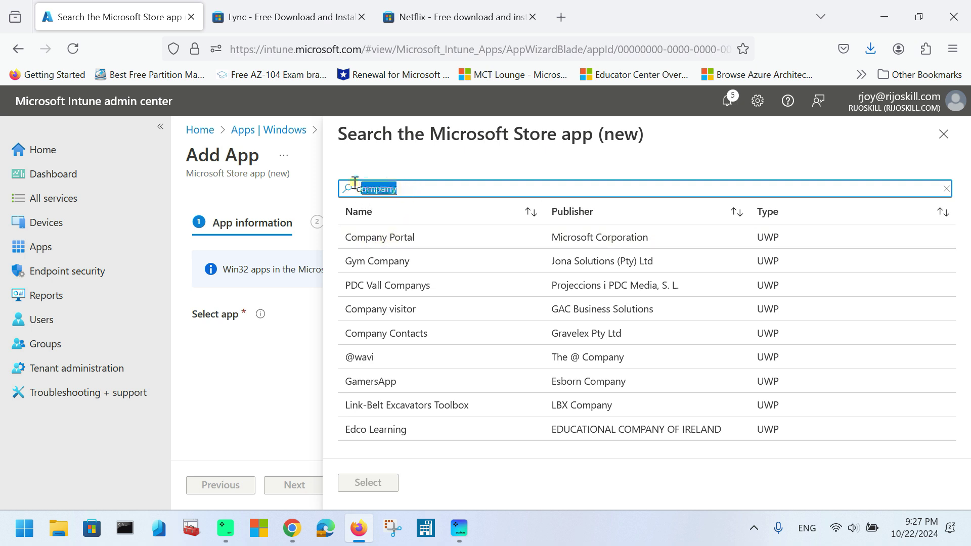
key(BackSpace)
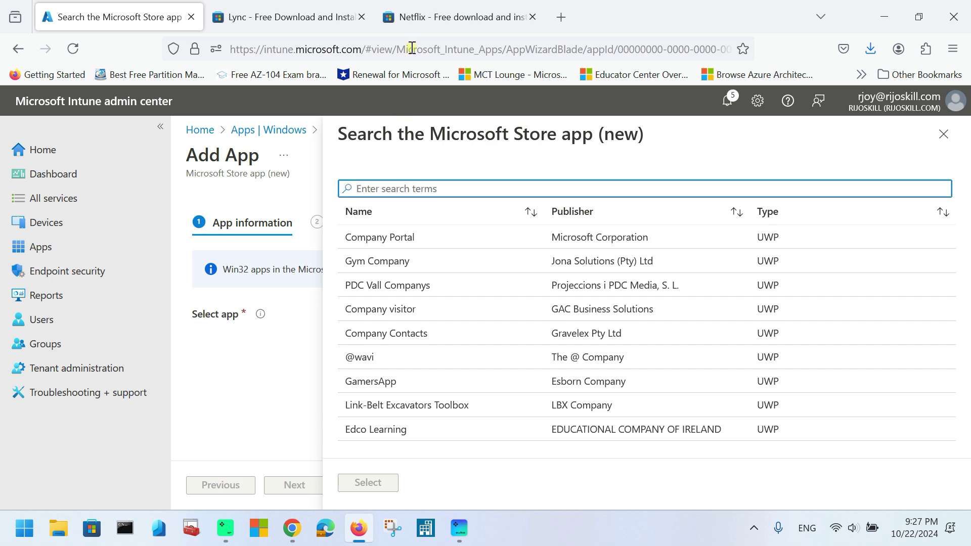
Step: Try the Netflix app ID in the store search, then search 'comp' and pick Company Portal
click(445, 11)
click(405, 48)
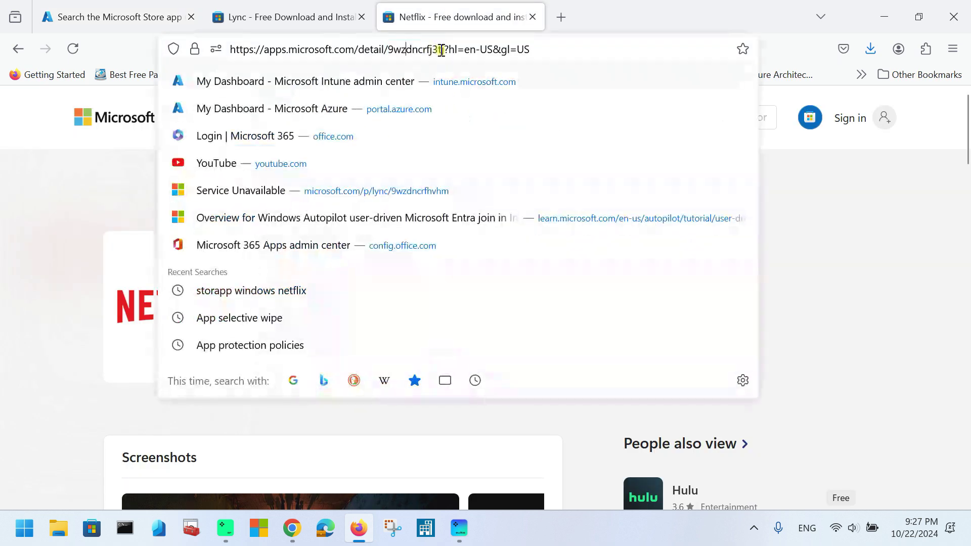
drag(444, 50, 396, 52)
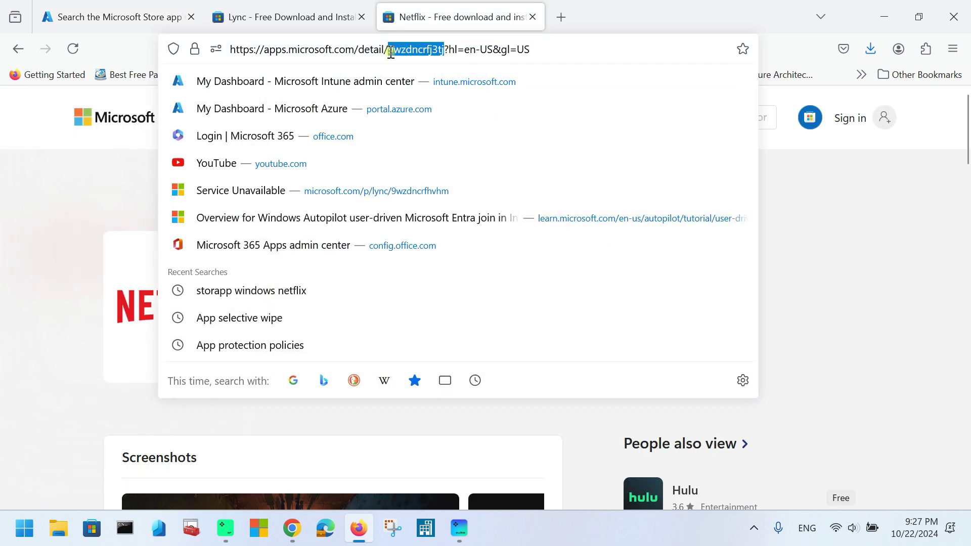
click(116, 17)
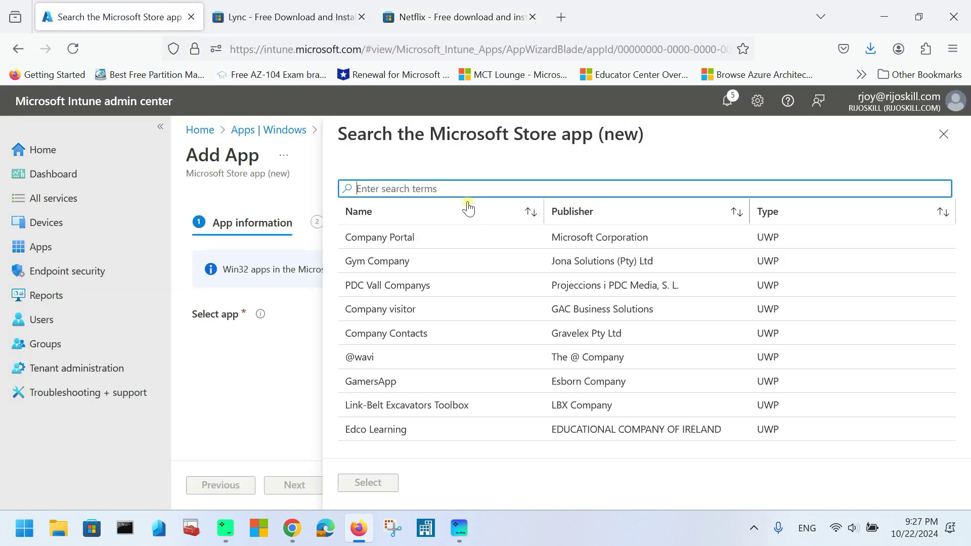
click(465, 191)
text(9wzdncrfj3tj)
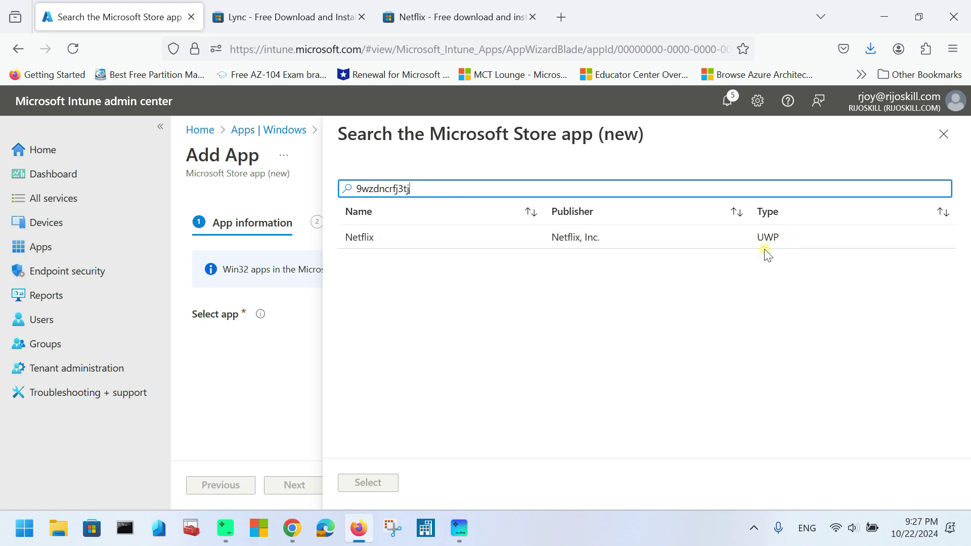
drag(448, 190, 310, 182)
text(comp)
click(432, 240)
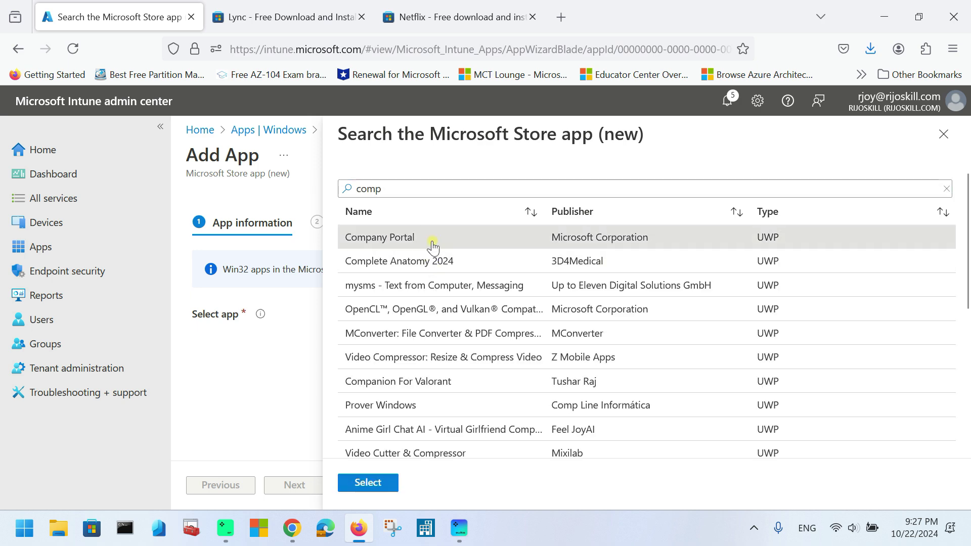
Step: Confirm Company Portal as the app to add and review its package identifier
click(377, 488)
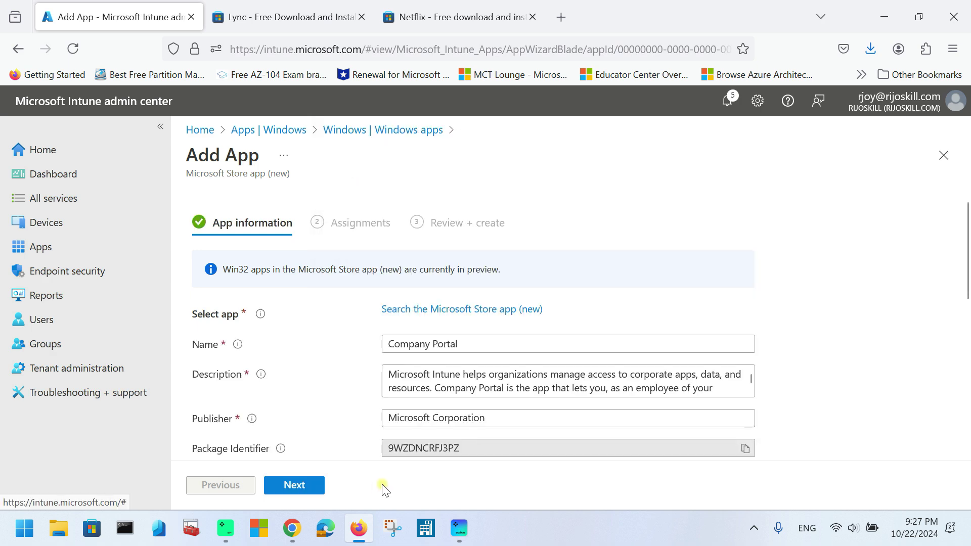
scroll(408, 315, down, 3)
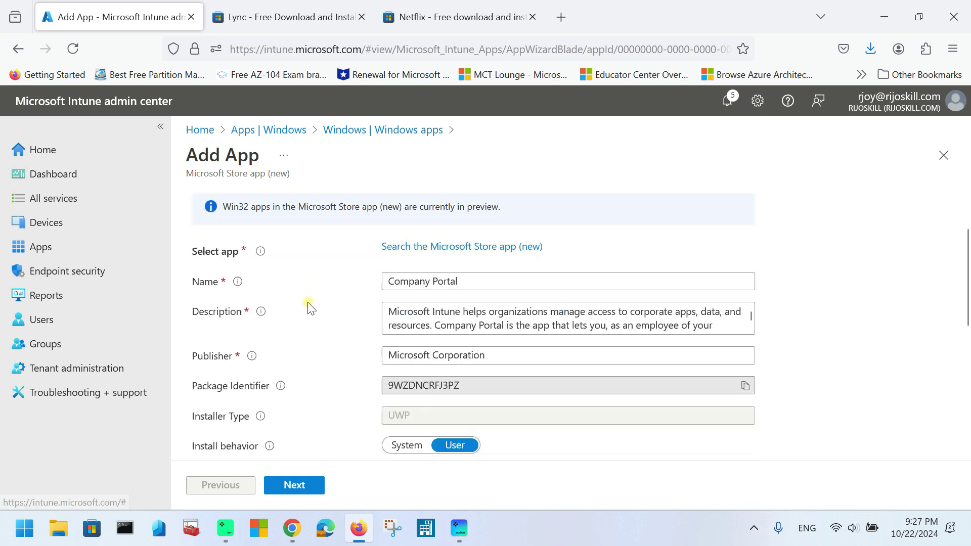
scroll(307, 307, down, 2)
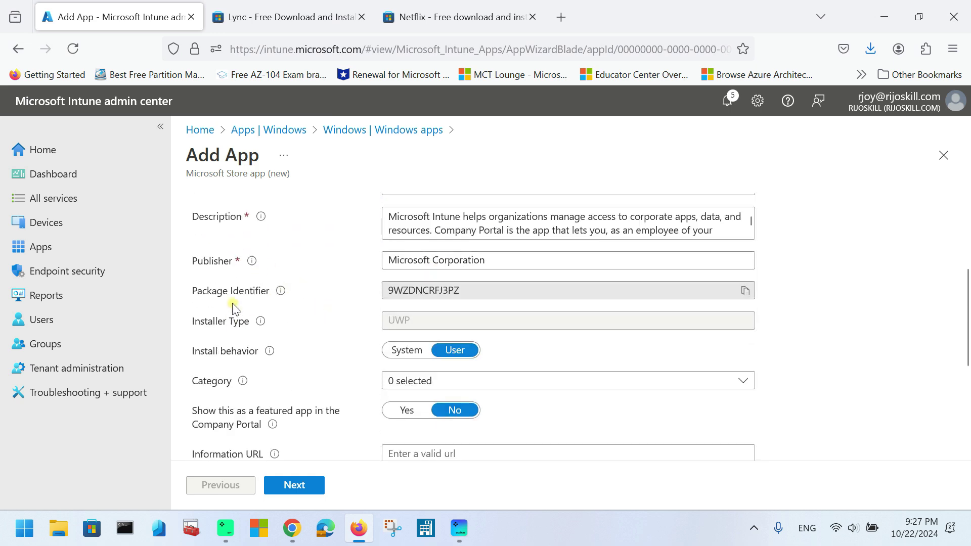
drag(387, 291, 457, 295)
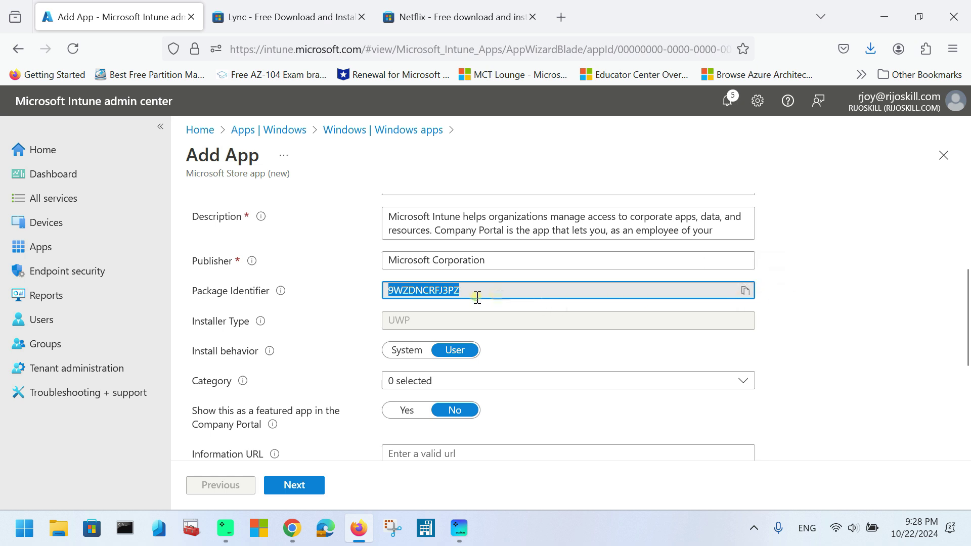
click(278, 324)
scroll(263, 324, down, 2)
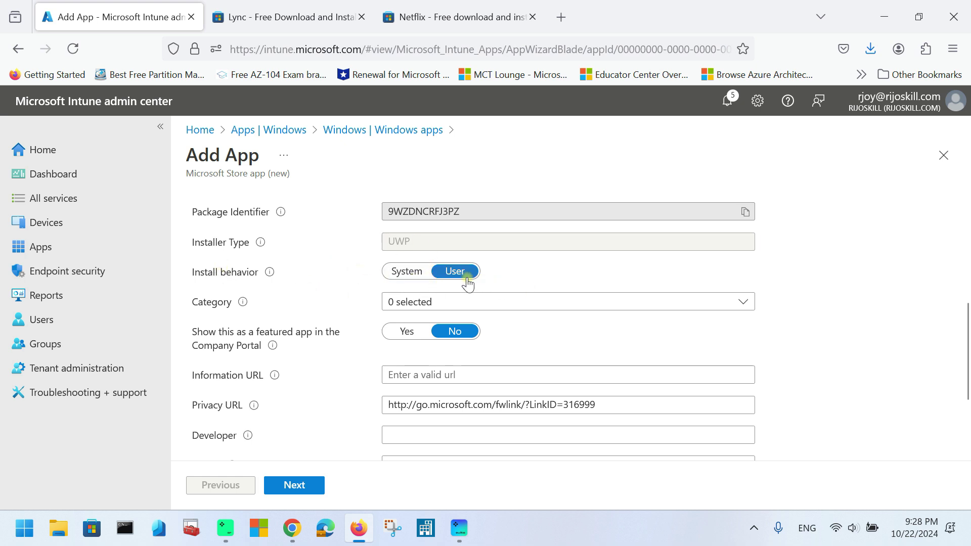
Step: Put the app in the Productivity category and set it as a featured app
click(403, 303)
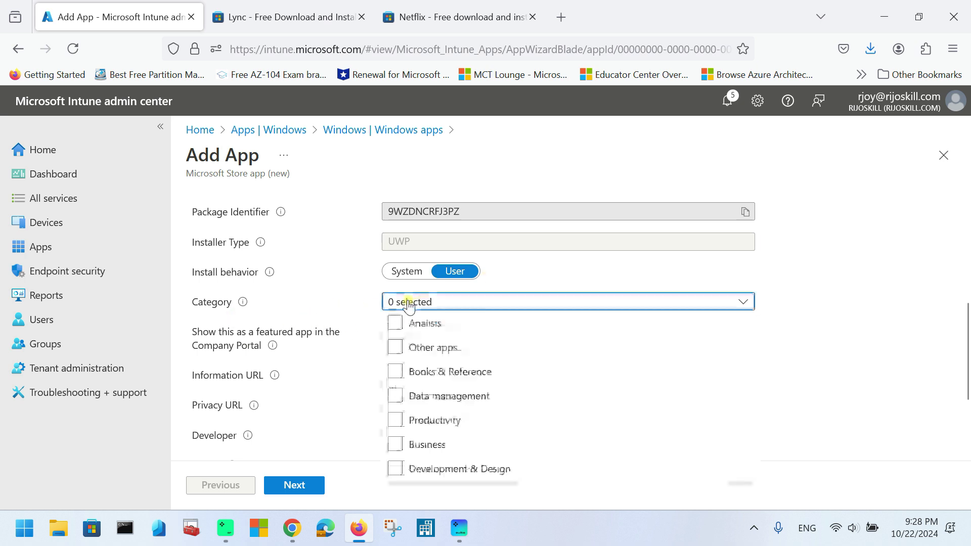
click(395, 420)
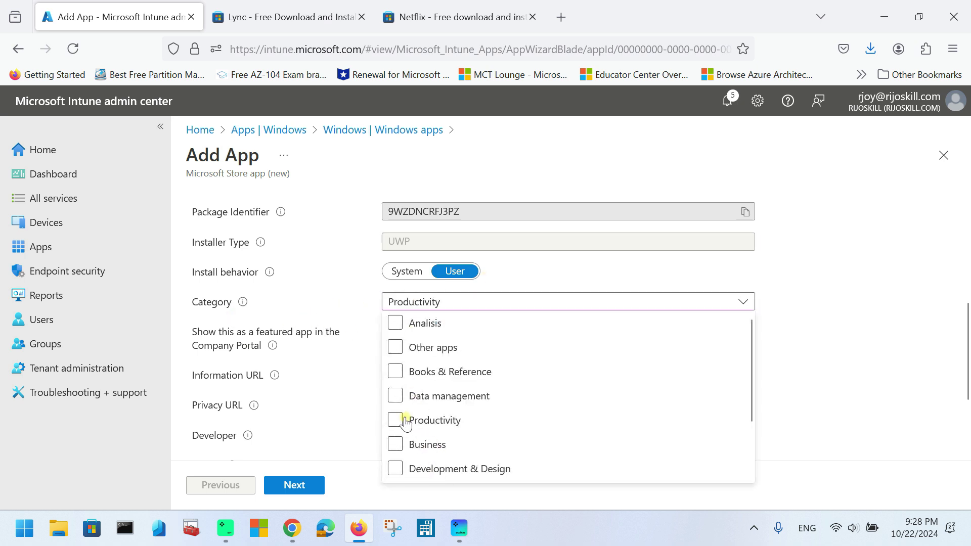
click(324, 376)
scroll(314, 371, down, 2)
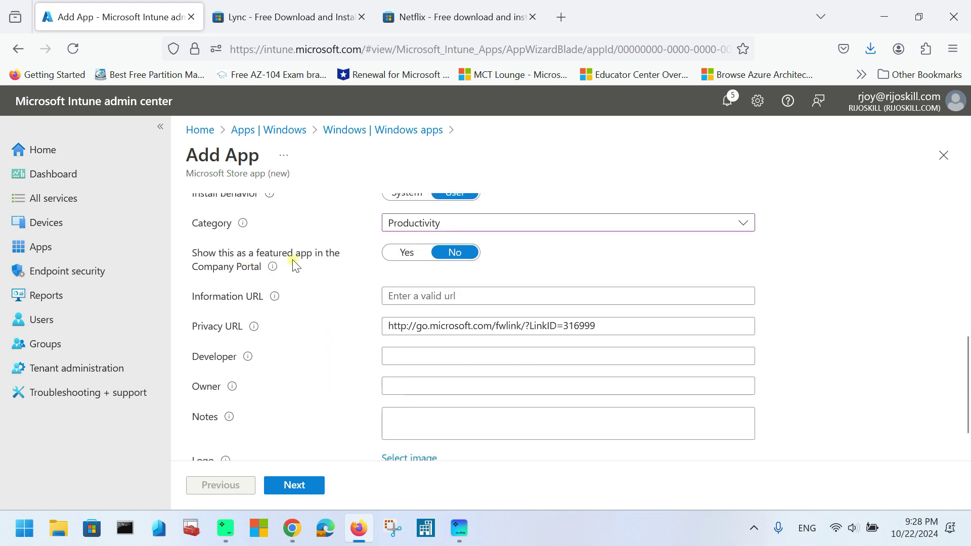
click(390, 254)
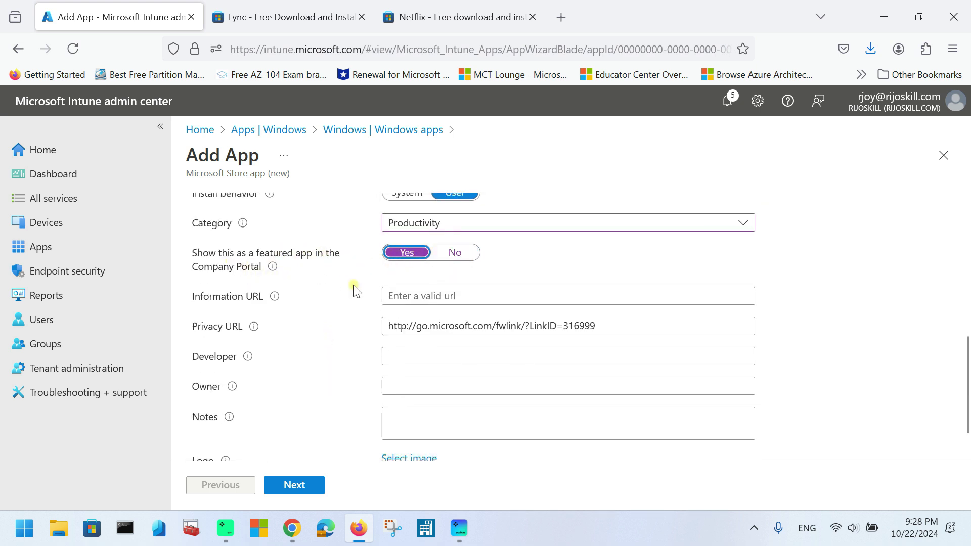
Step: Upload compntportal.png as the app logo and continue to Assignments
scroll(372, 381, down, 1)
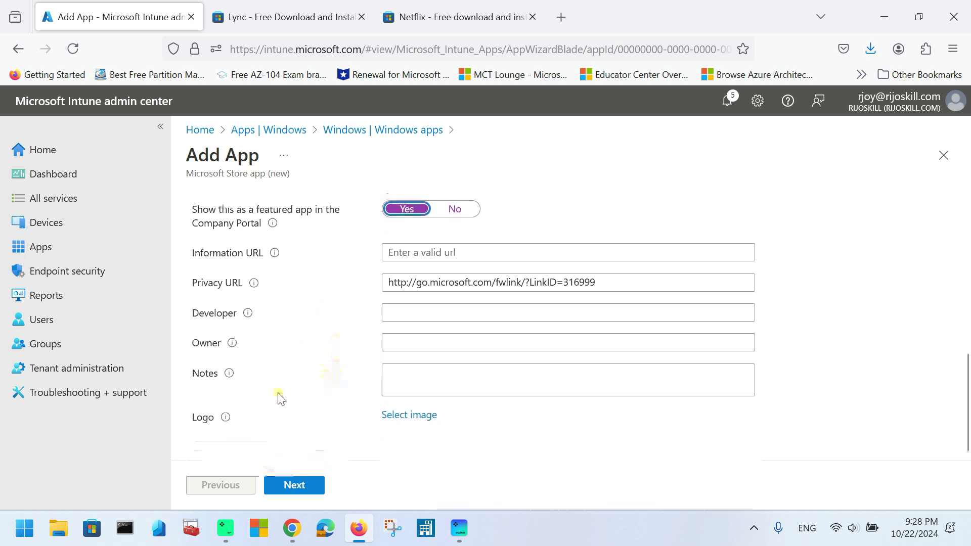
click(425, 417)
click(946, 204)
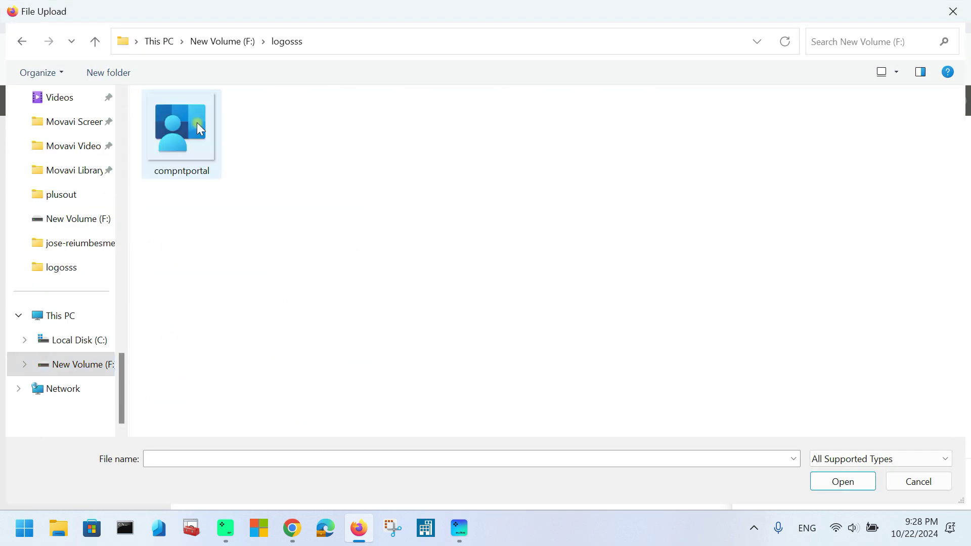
click(199, 129)
click(854, 481)
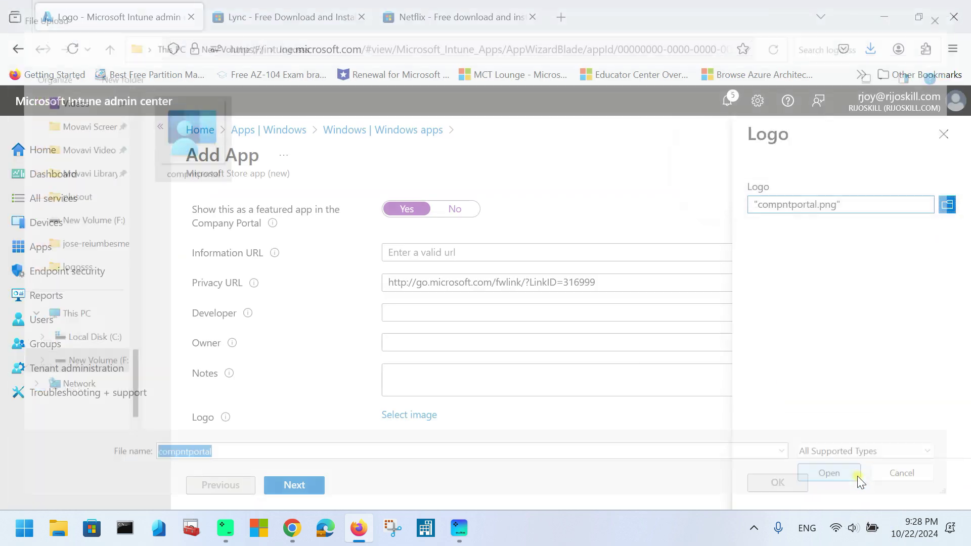
click(777, 482)
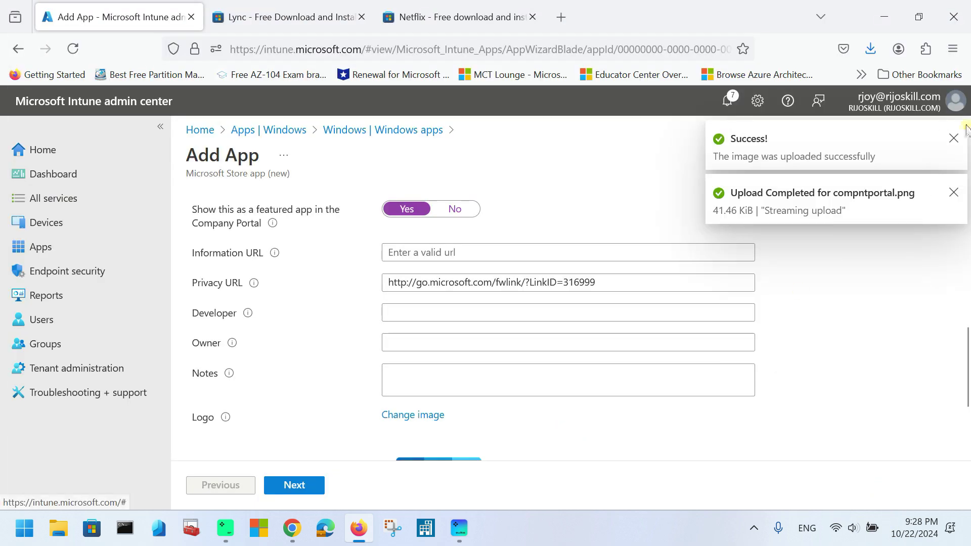
click(952, 194)
click(953, 138)
scroll(528, 313, down, 3)
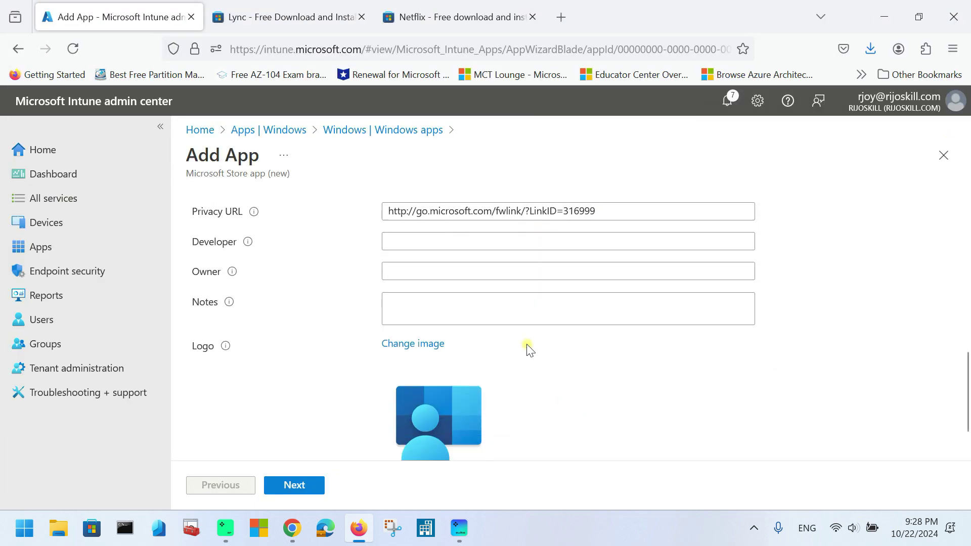
click(291, 485)
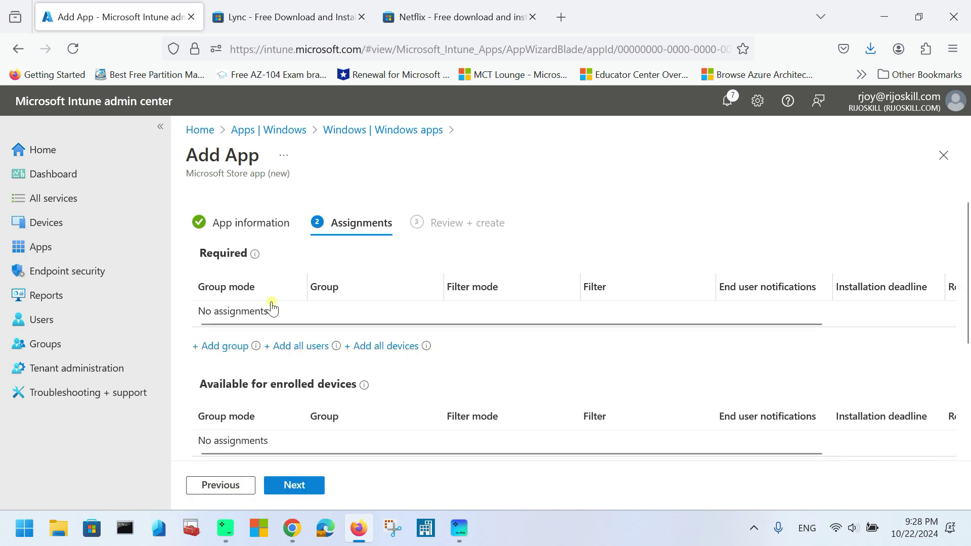
Step: Assign the app as Required for AppsuserGroup
scroll(238, 303, down, 2)
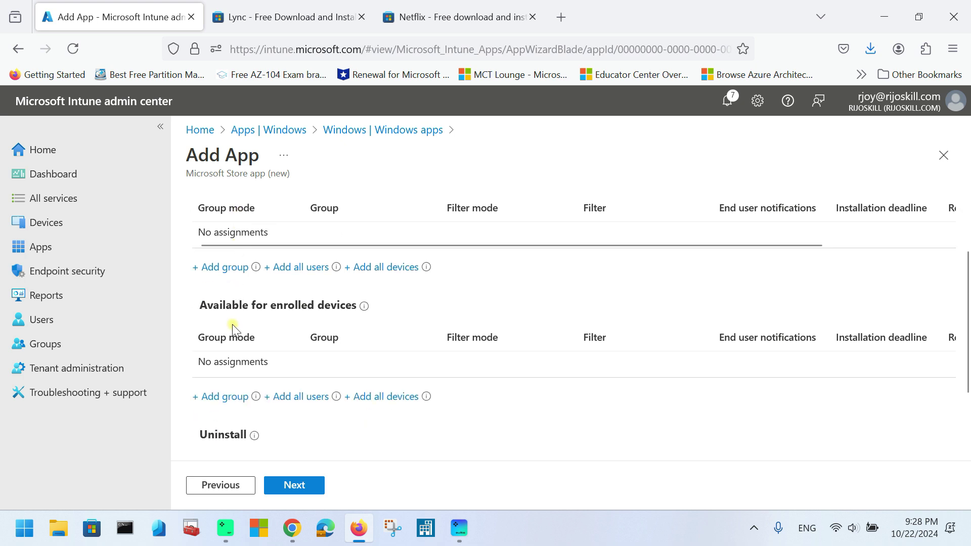
scroll(309, 353, down, 2)
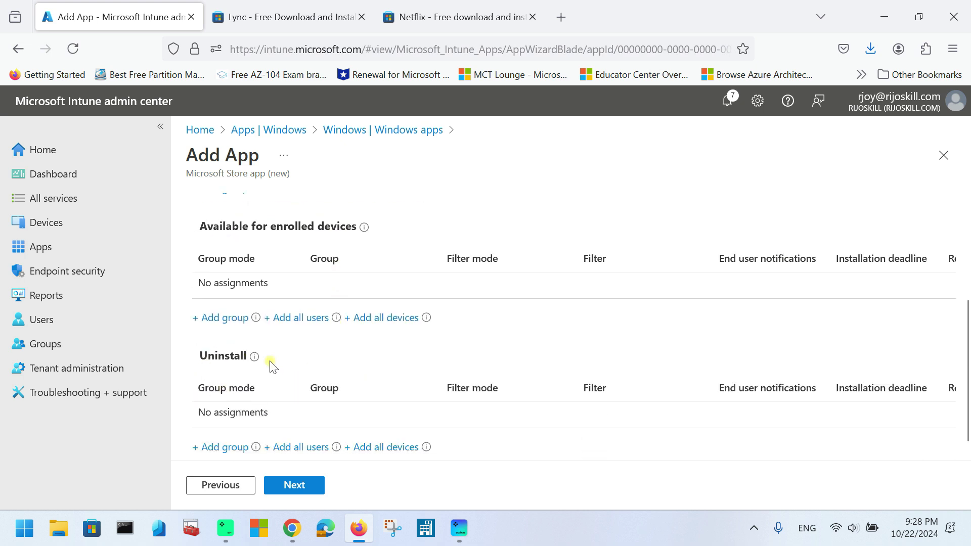
scroll(279, 375, up, 2)
scroll(279, 375, up, 2)
mouse_move(254, 255)
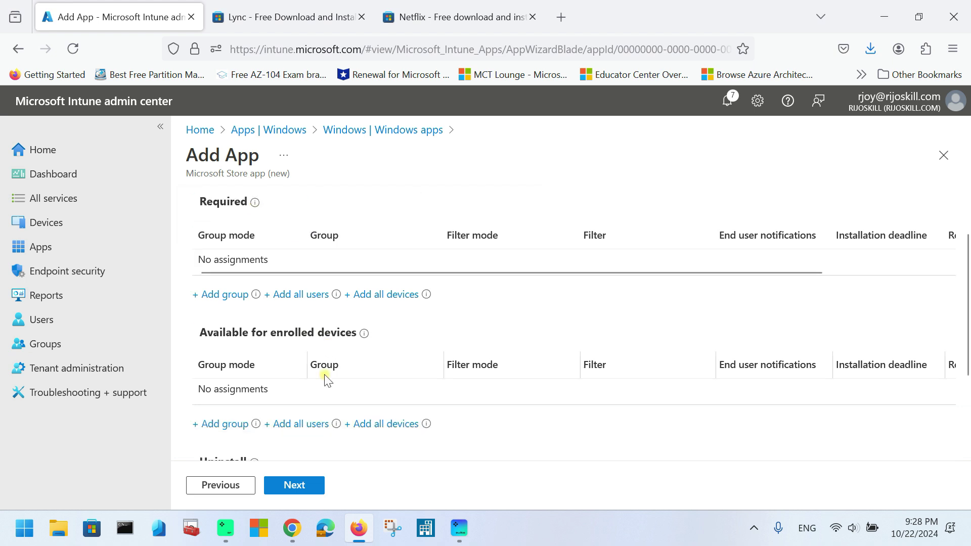
scroll(228, 334, down, 2)
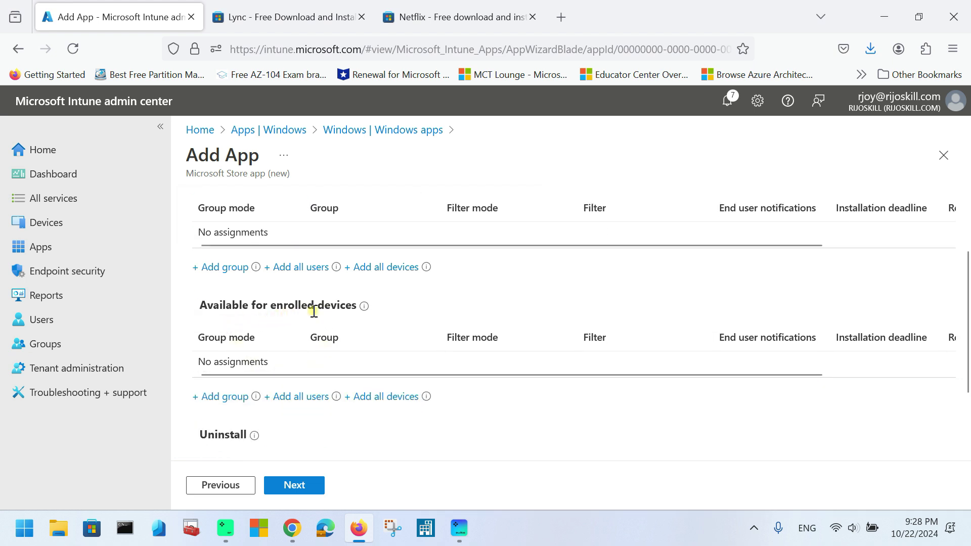
mouse_move(364, 309)
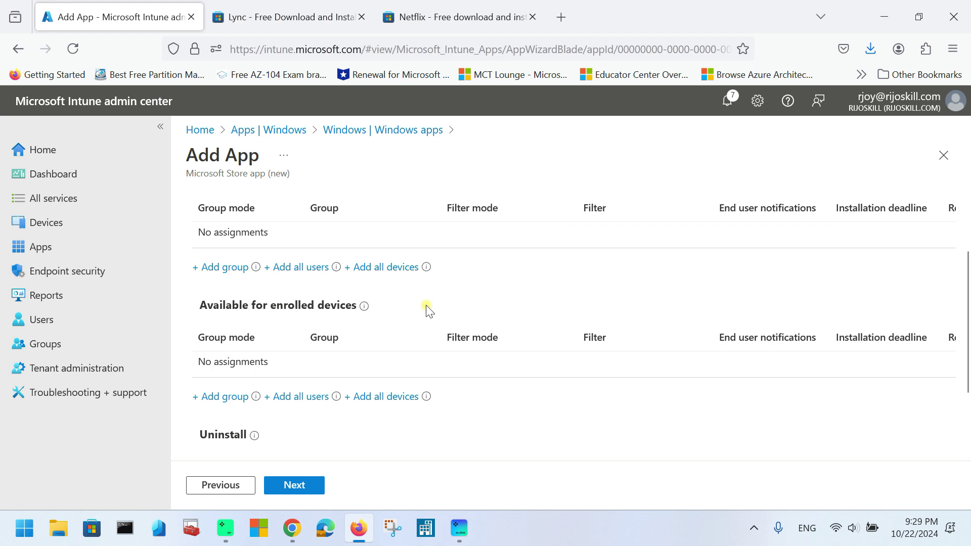
scroll(430, 299, up, 2)
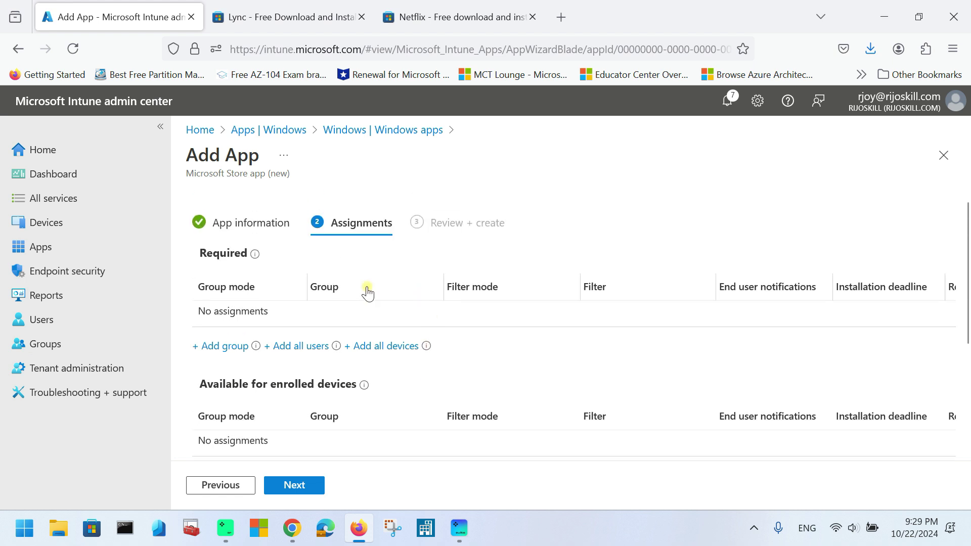
click(226, 349)
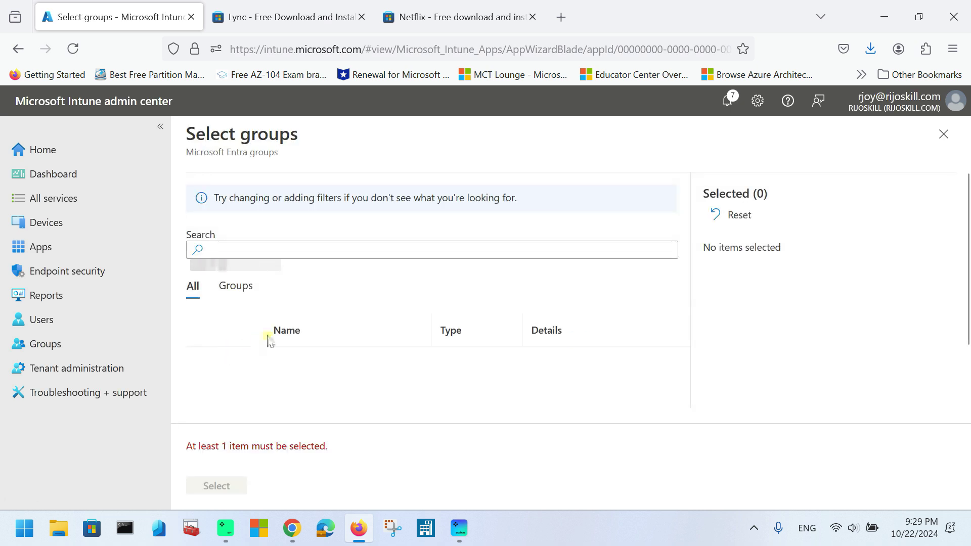
click(237, 290)
scroll(257, 389, down, 2)
scroll(255, 401, down, 1)
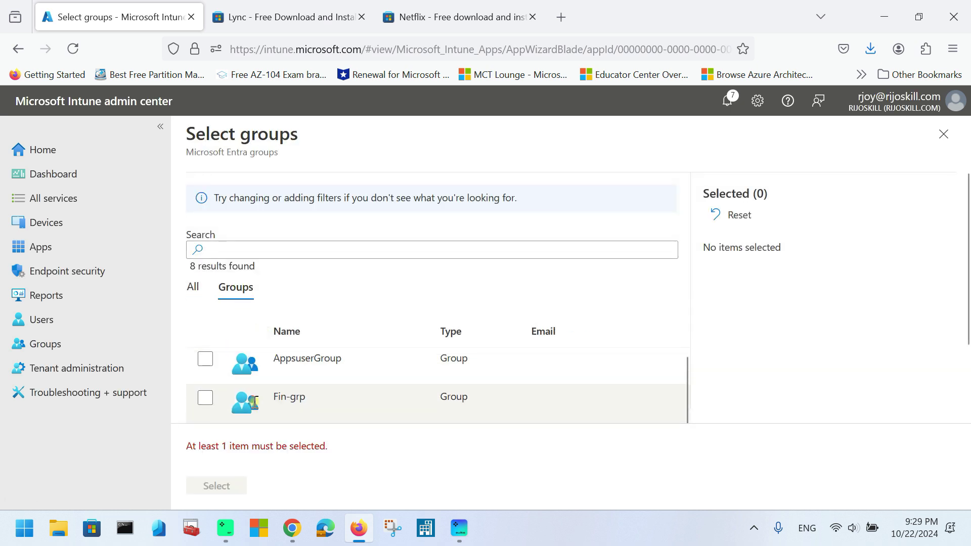
scroll(243, 402, up, 3)
scroll(236, 402, down, 2)
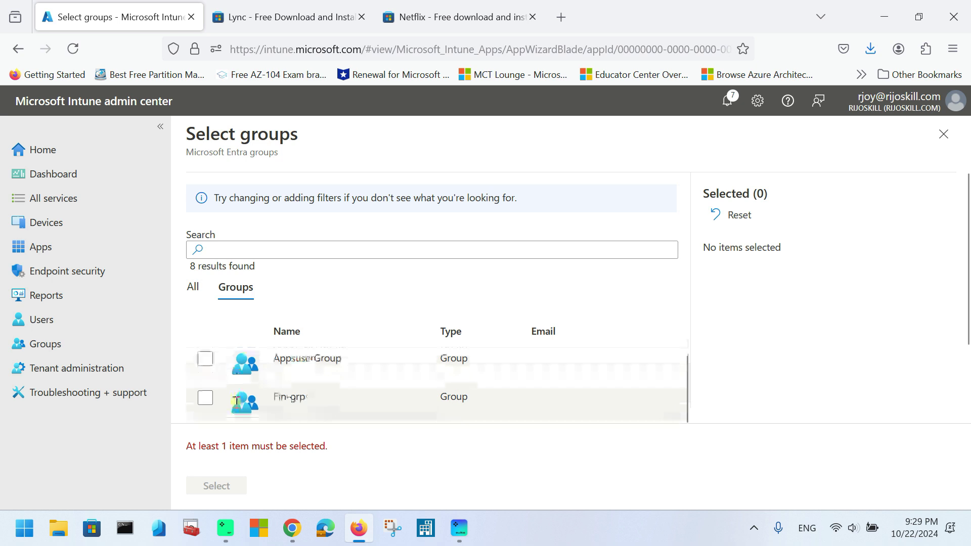
click(204, 360)
click(236, 491)
scroll(228, 360, down, 2)
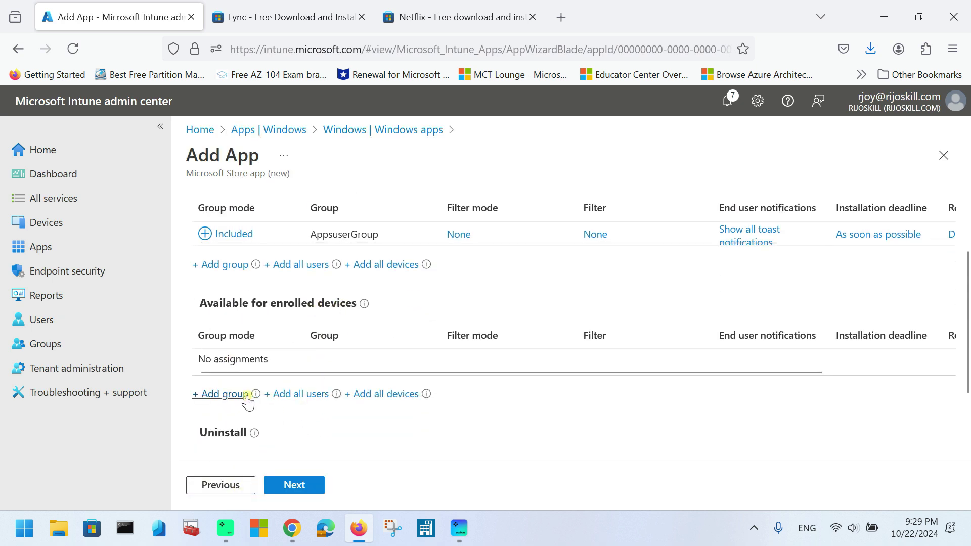
Step: Add AppDevicegroup under Available for enrolled devices
click(232, 399)
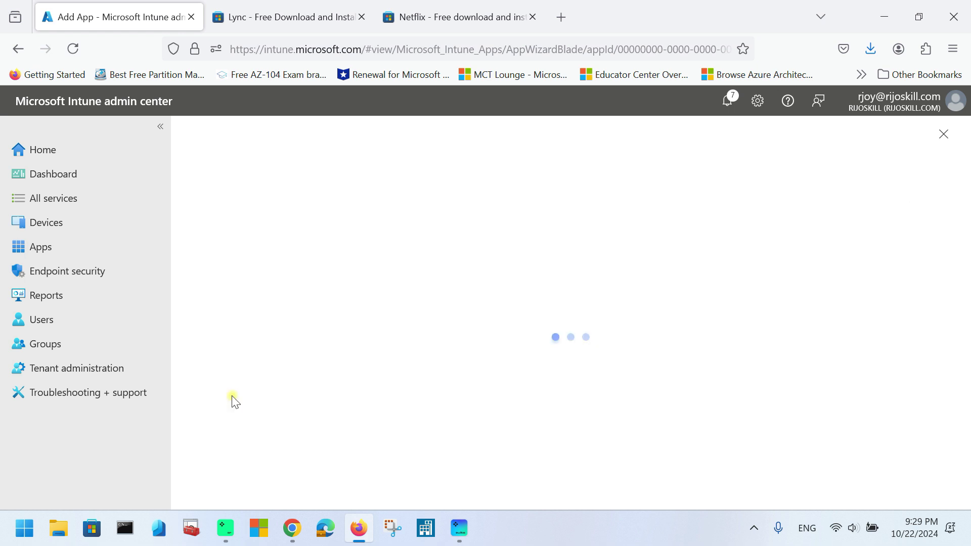
click(235, 287)
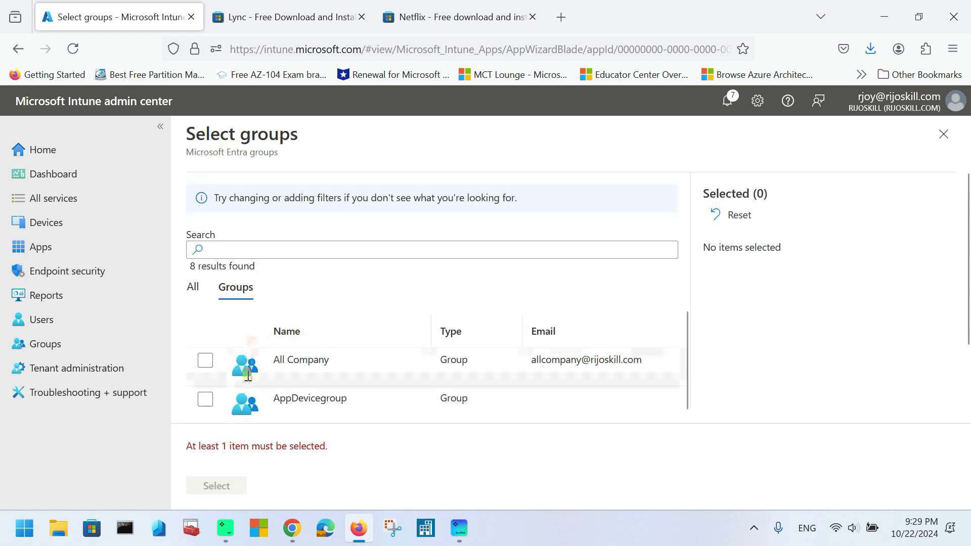
click(217, 399)
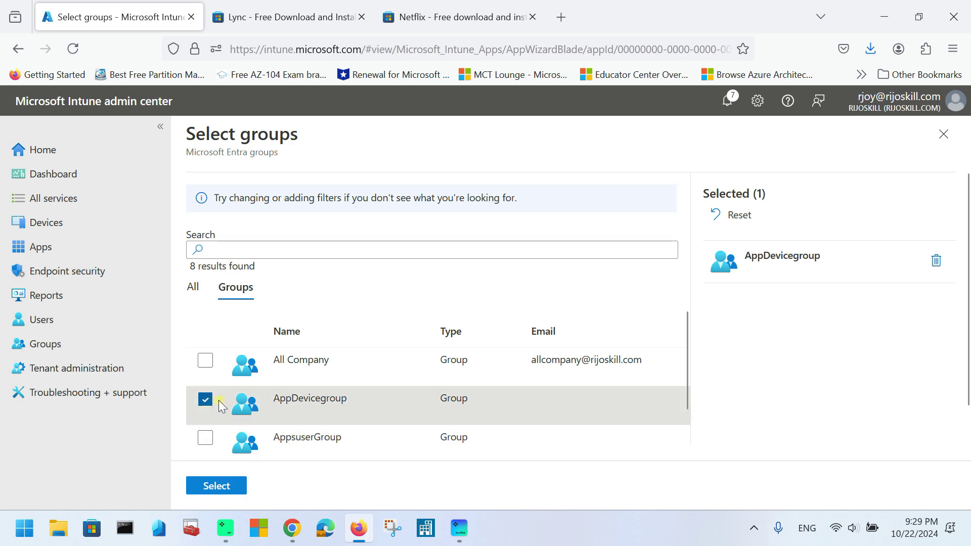
click(227, 485)
scroll(338, 329, down, 3)
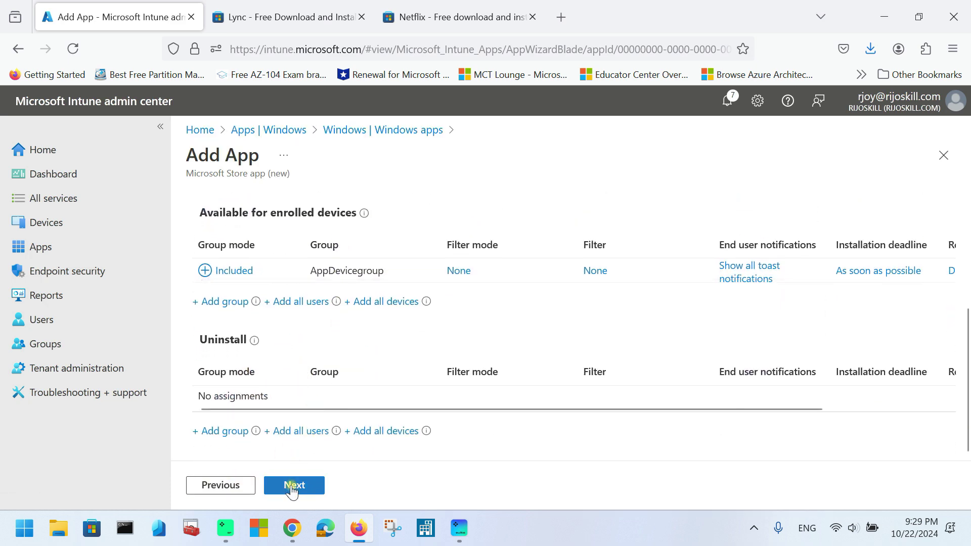
Step: Review the Company Portal summary and create the app
click(295, 484)
scroll(478, 238, down, 2)
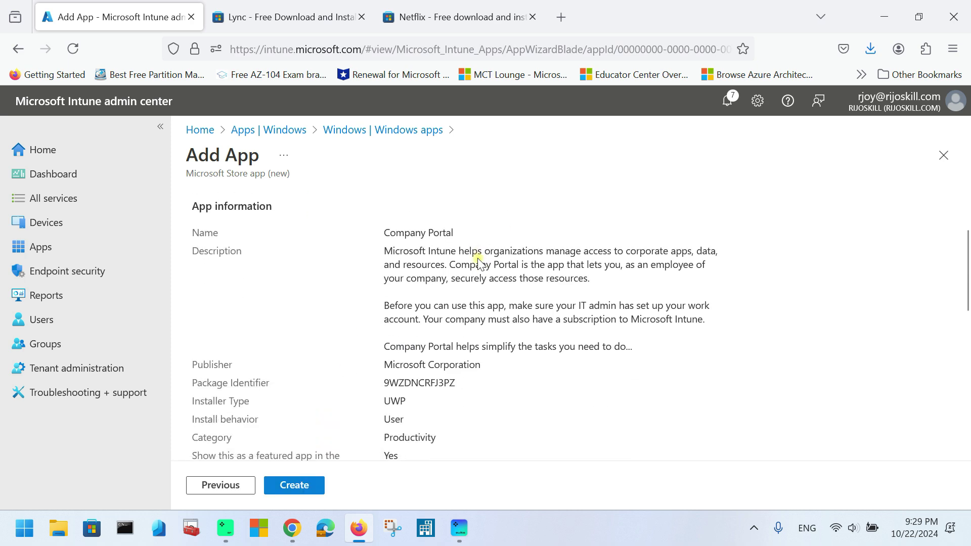
scroll(356, 329, down, 6)
scroll(355, 354, down, 3)
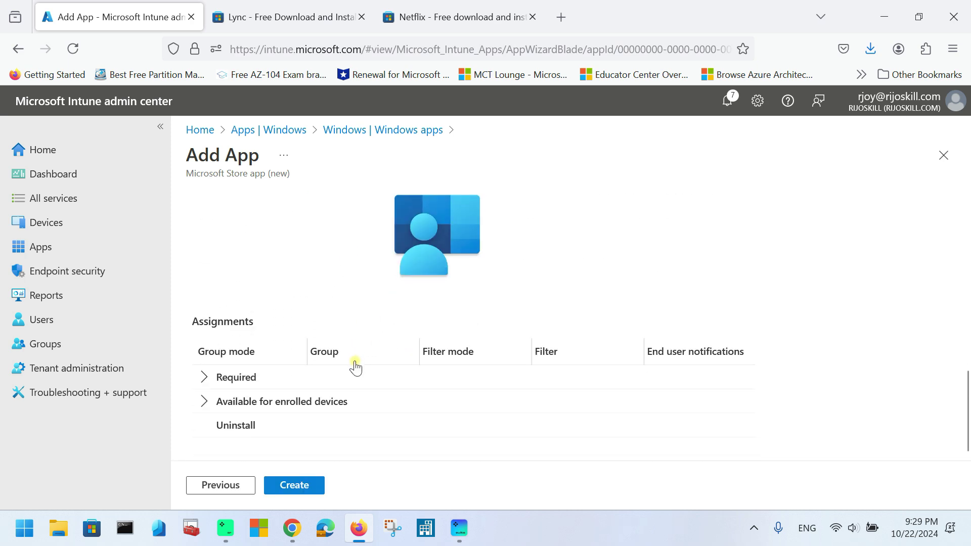
click(318, 487)
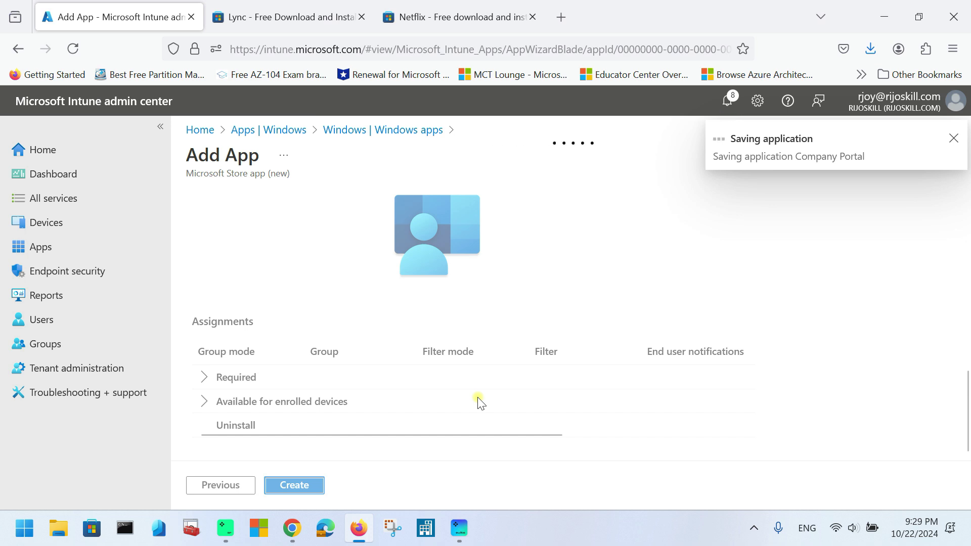